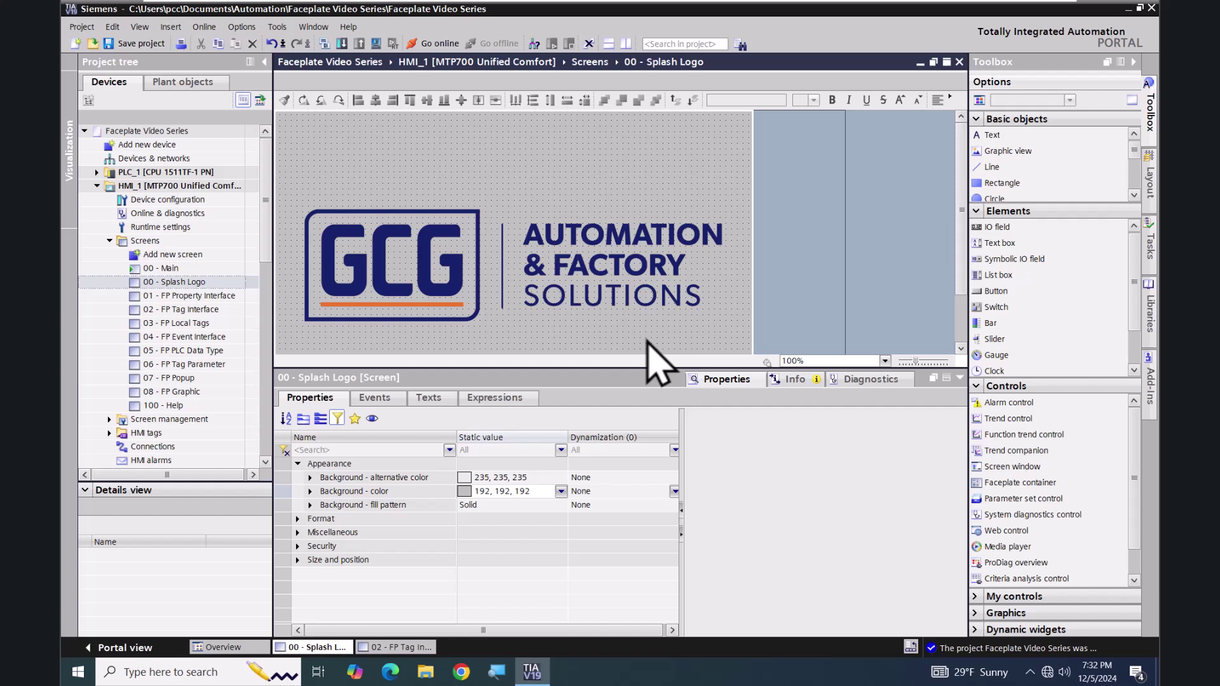
# - Open the '02 - FP Tag Interface' screen and marquee-select its pump graphic
pyautogui.doubleClick(157, 308)
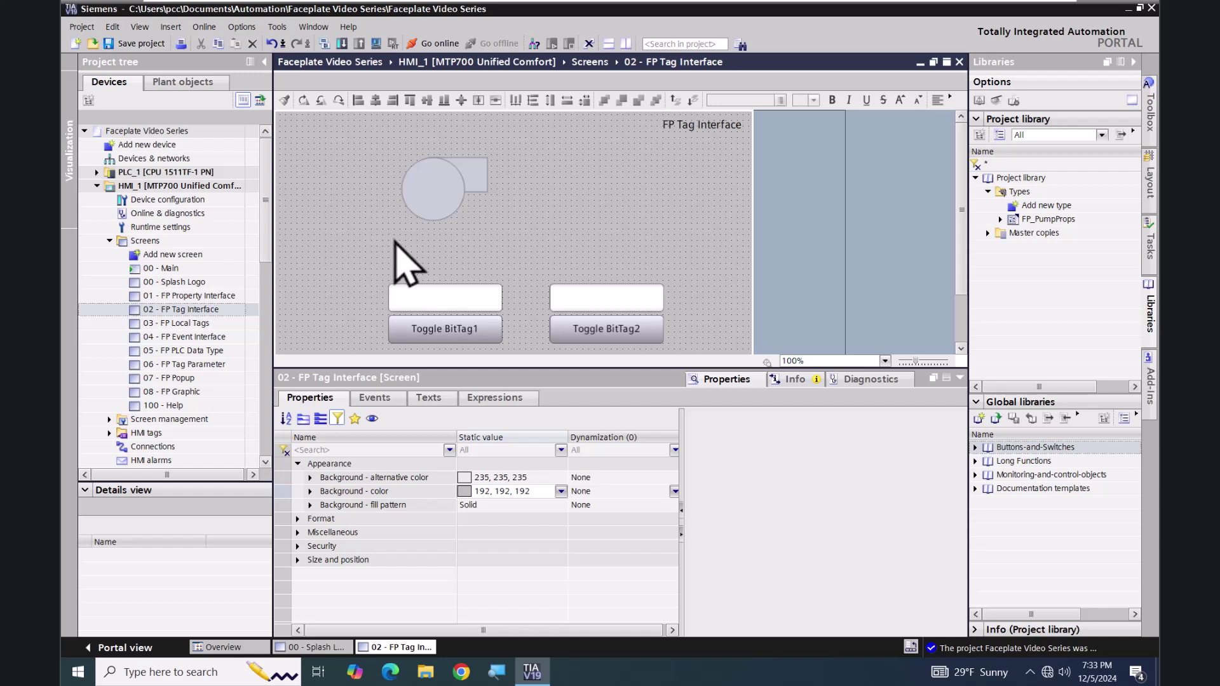
pyautogui.moveTo(393, 235); pyautogui.dragTo(510, 143)
# - Create the faceplate type Faceplate_1 from the selected pump graphic
pyautogui.click(422, 185)
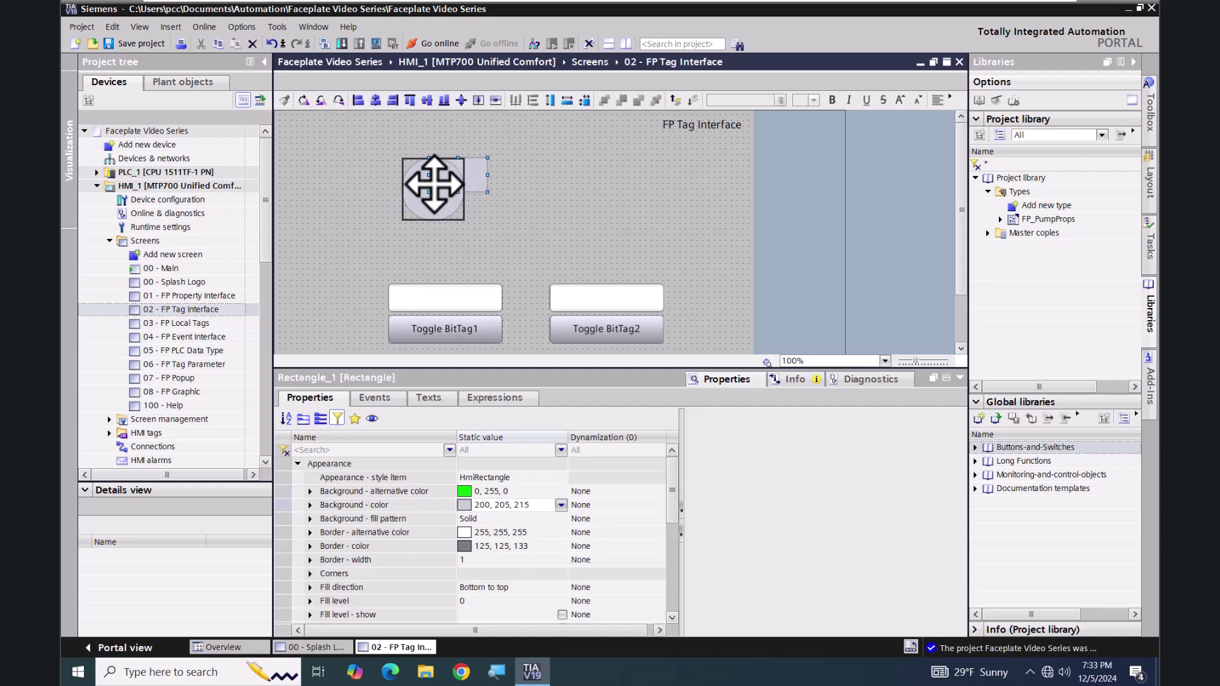
pyautogui.rightClick(433, 184)
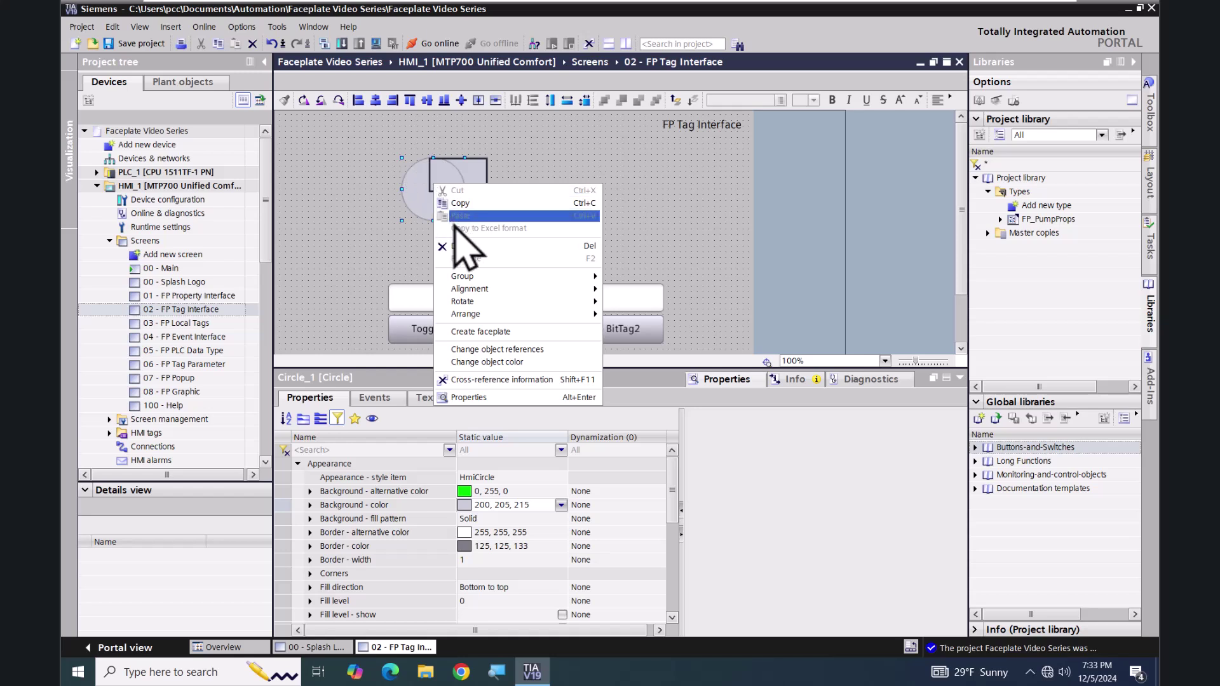
pyautogui.click(470, 334)
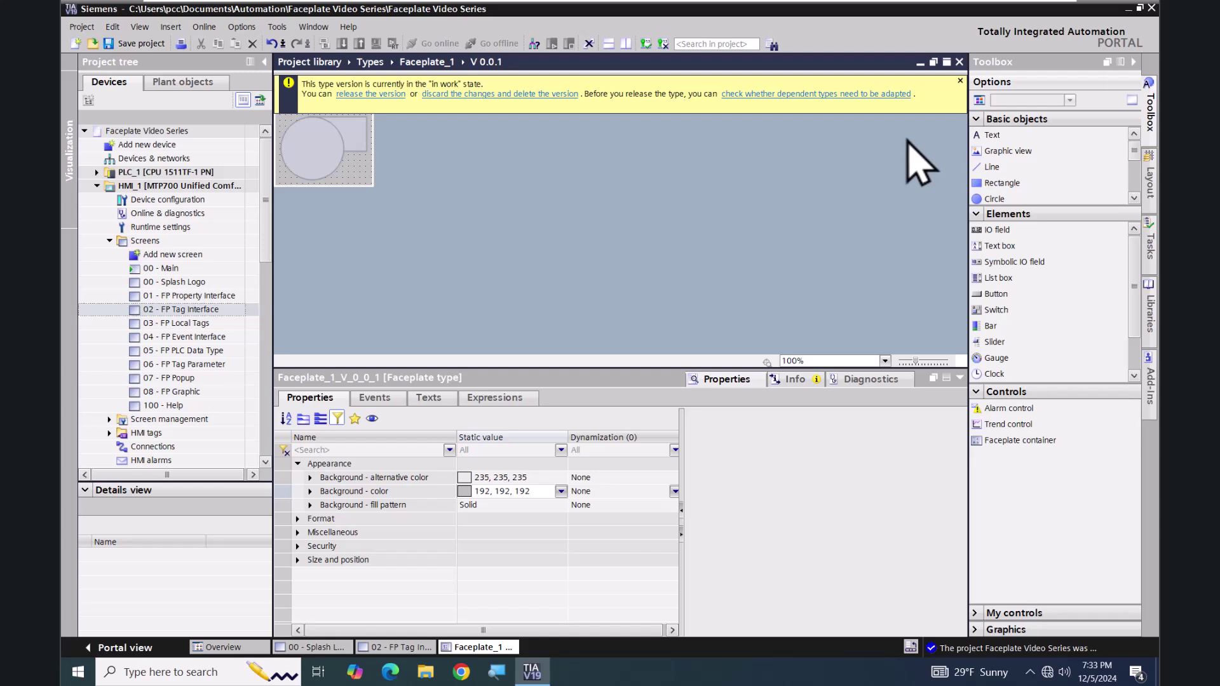
# - Add a Bool interface tag PumpStatus to Faceplate_1, then select the faceplate's circle
pyautogui.click(960, 81)
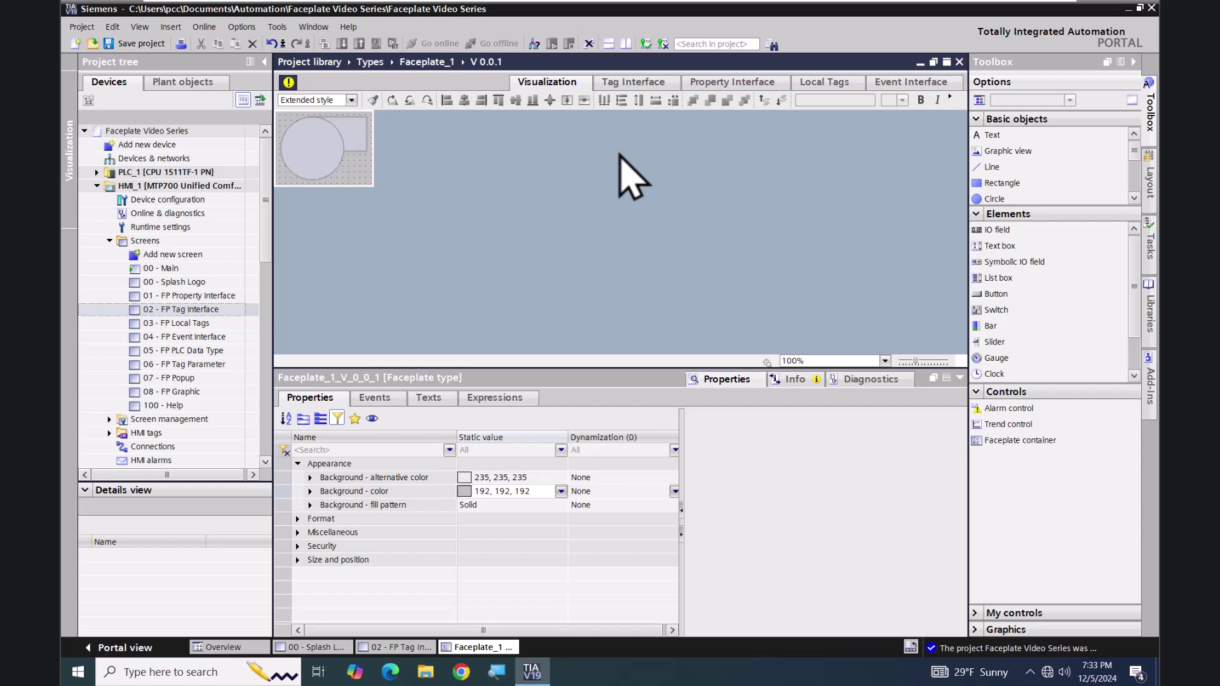
pyautogui.click(635, 83)
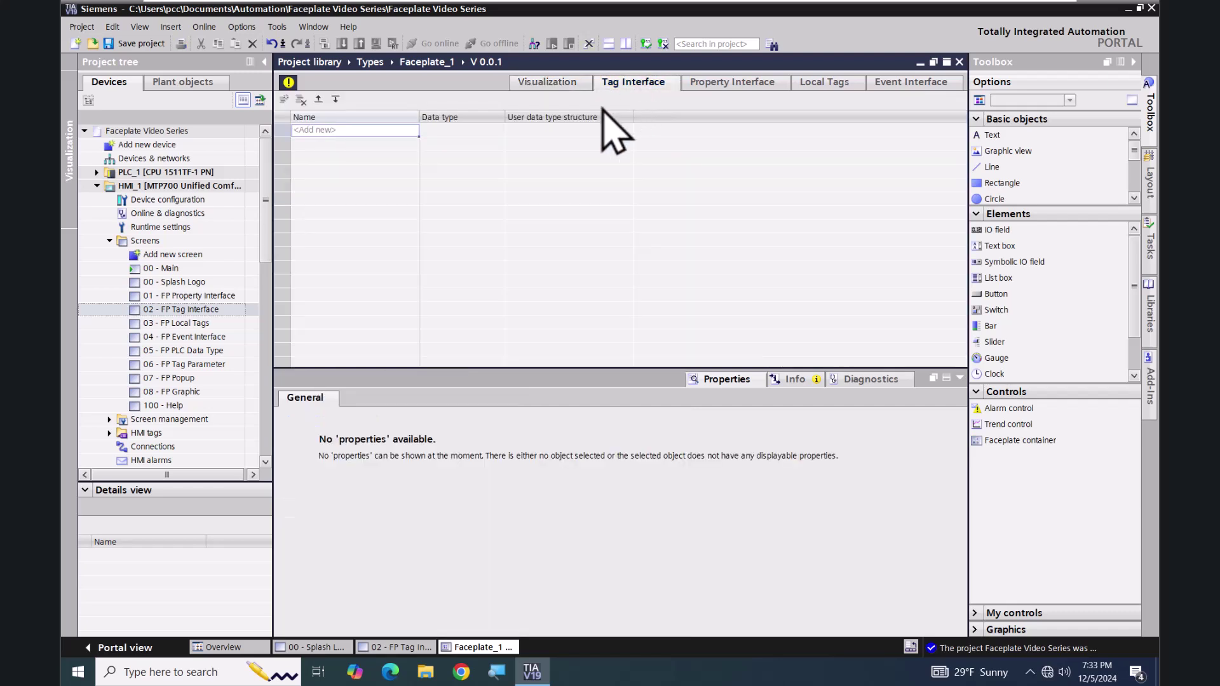
pyautogui.doubleClick(343, 130)
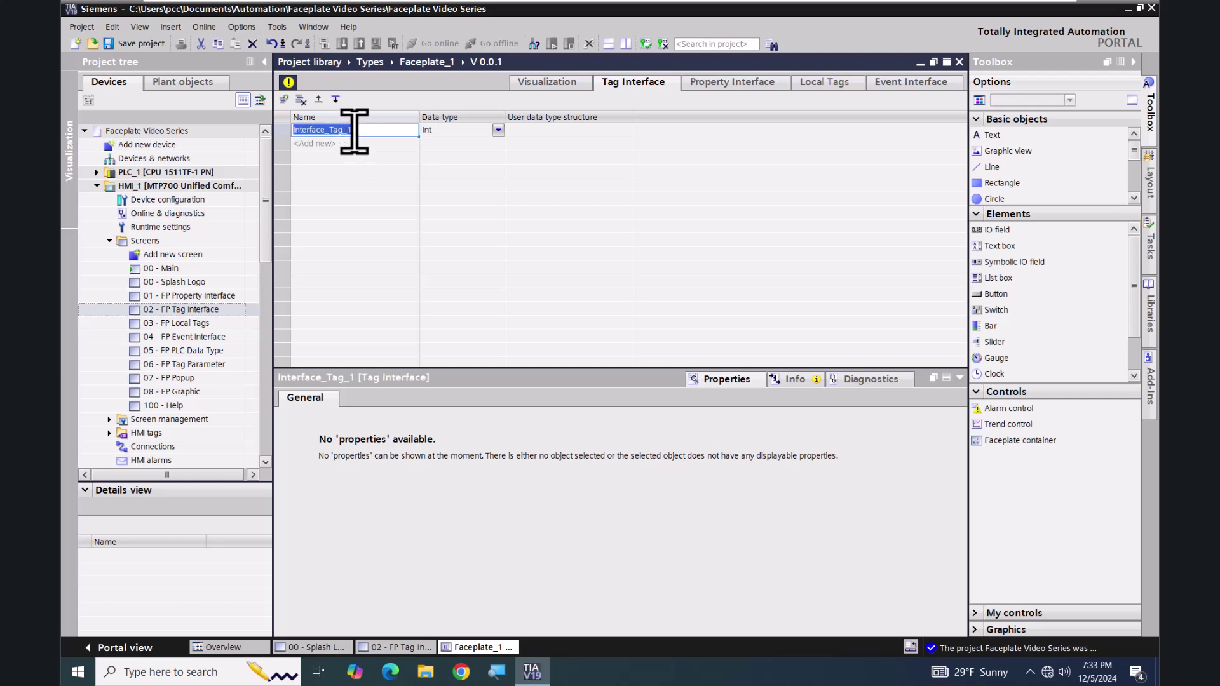
pyautogui.write('PumpStatus')
pyautogui.press('Return')
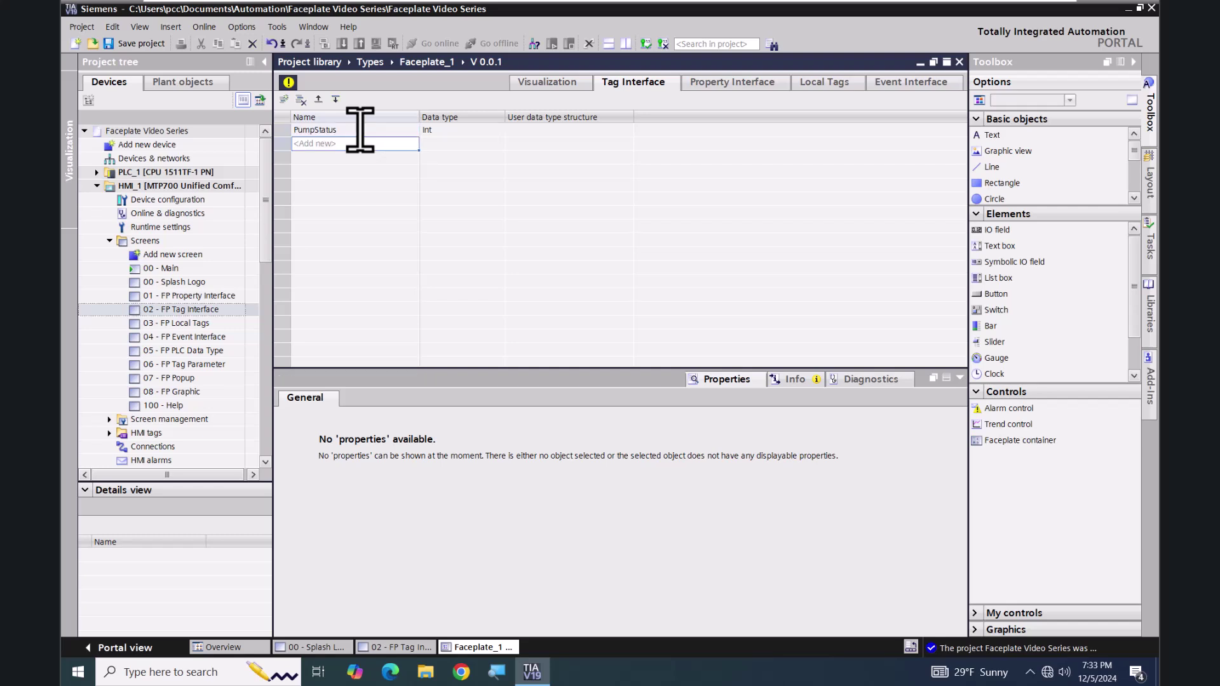
pyautogui.click(451, 129)
pyautogui.write('b')
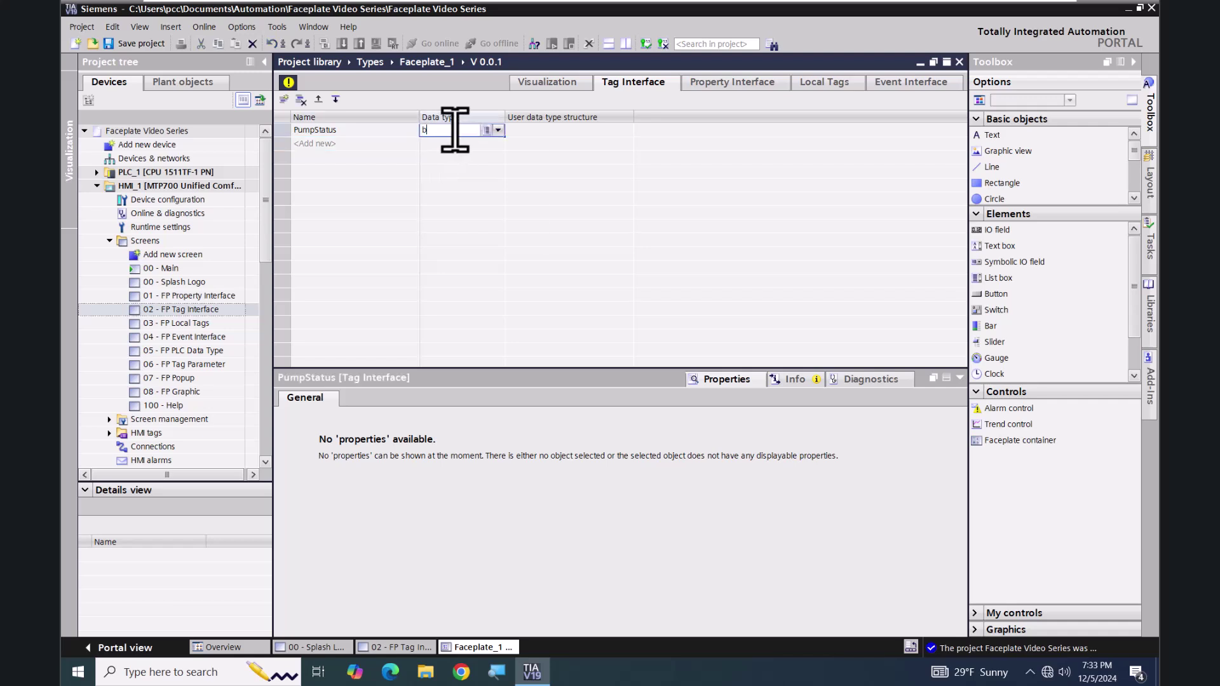
pyautogui.click(443, 145)
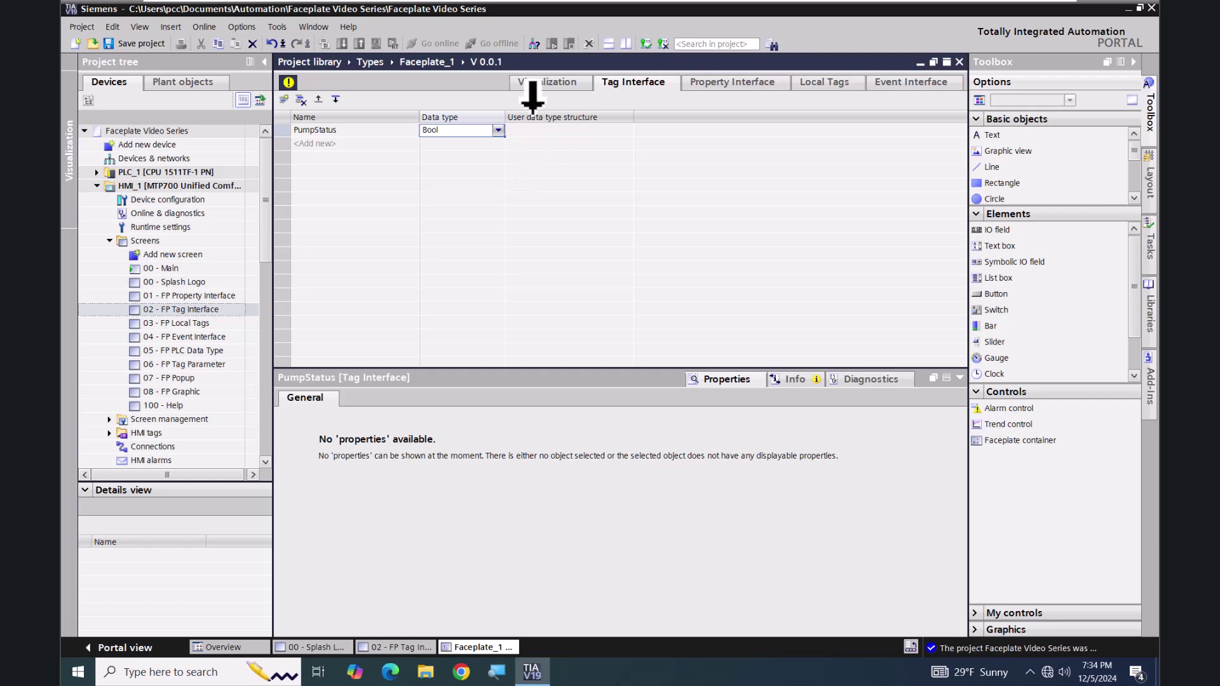
pyautogui.click(549, 86)
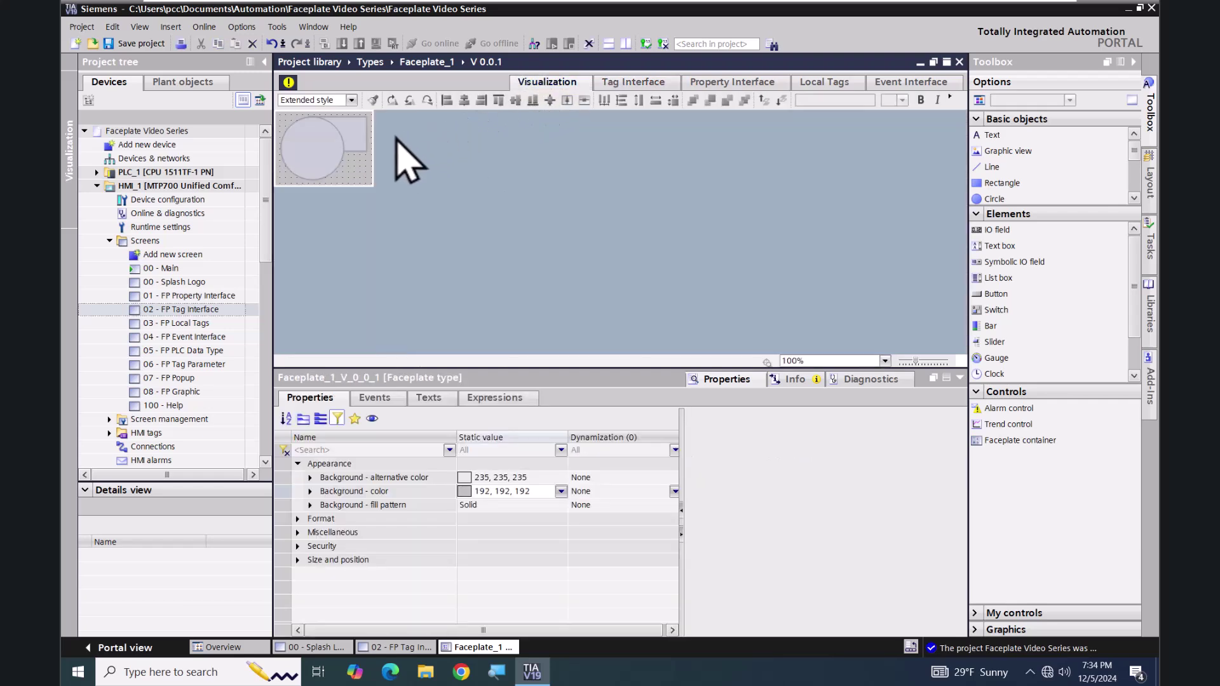
pyautogui.click(320, 147)
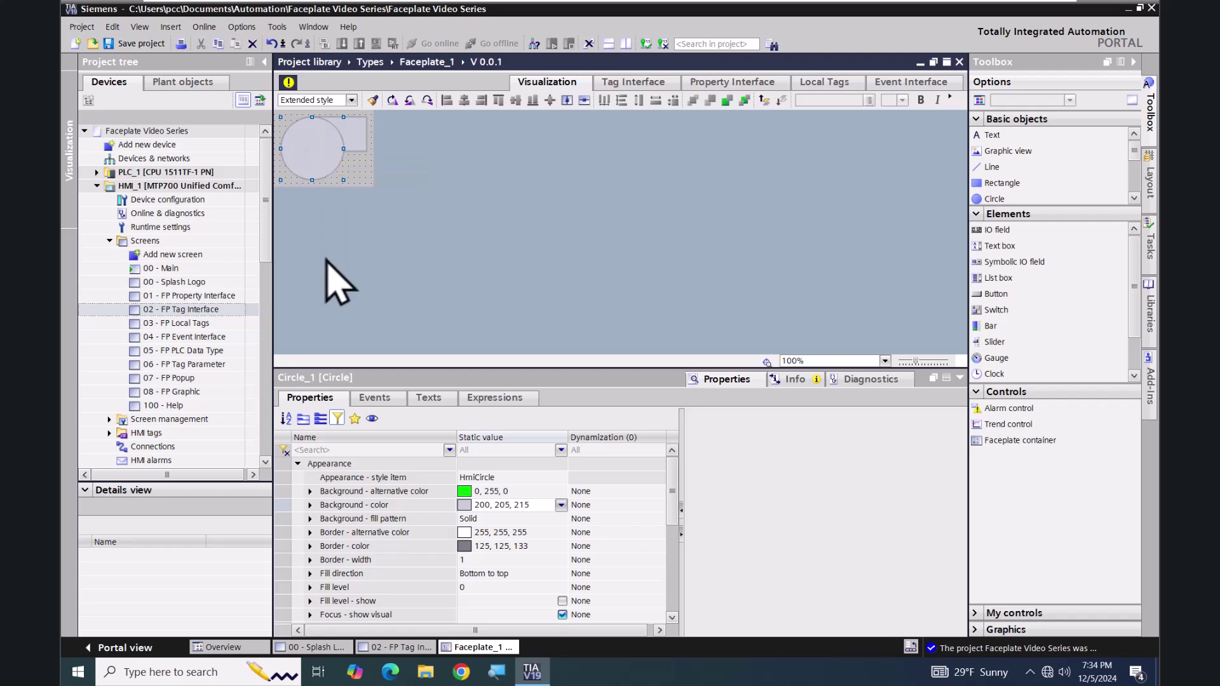
# - Dynamize the circle's background colour with the PumpStatus tag using the Range type
pyautogui.click(593, 507)
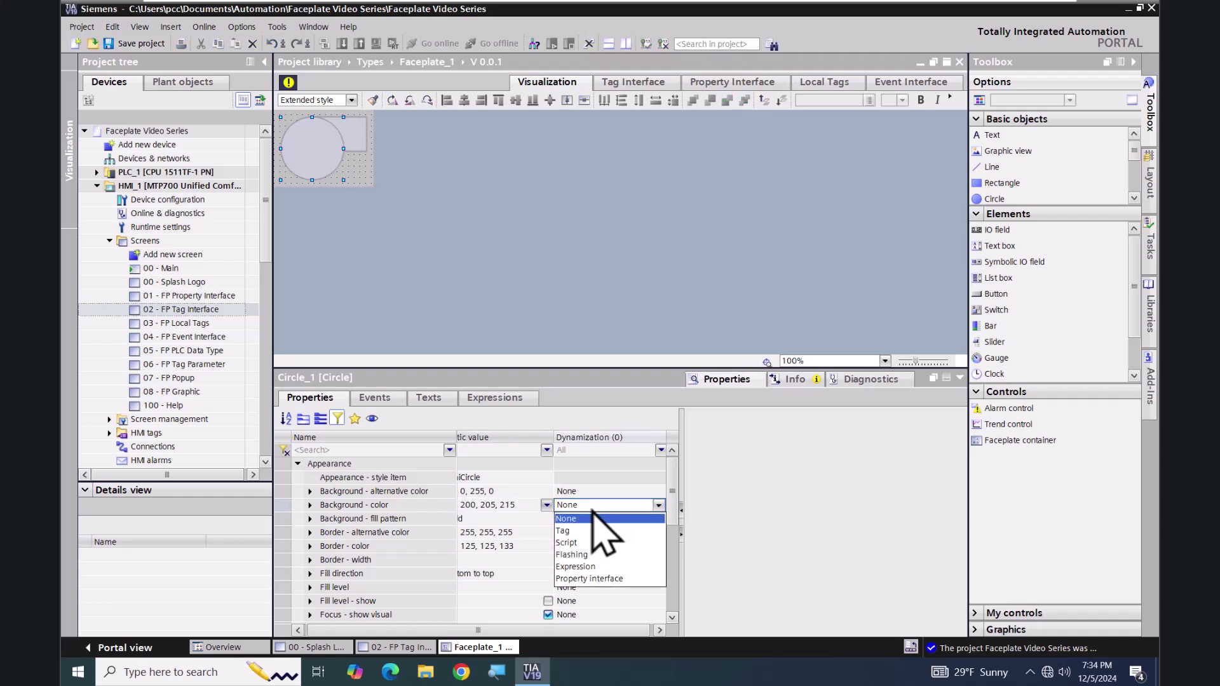
pyautogui.click(565, 531)
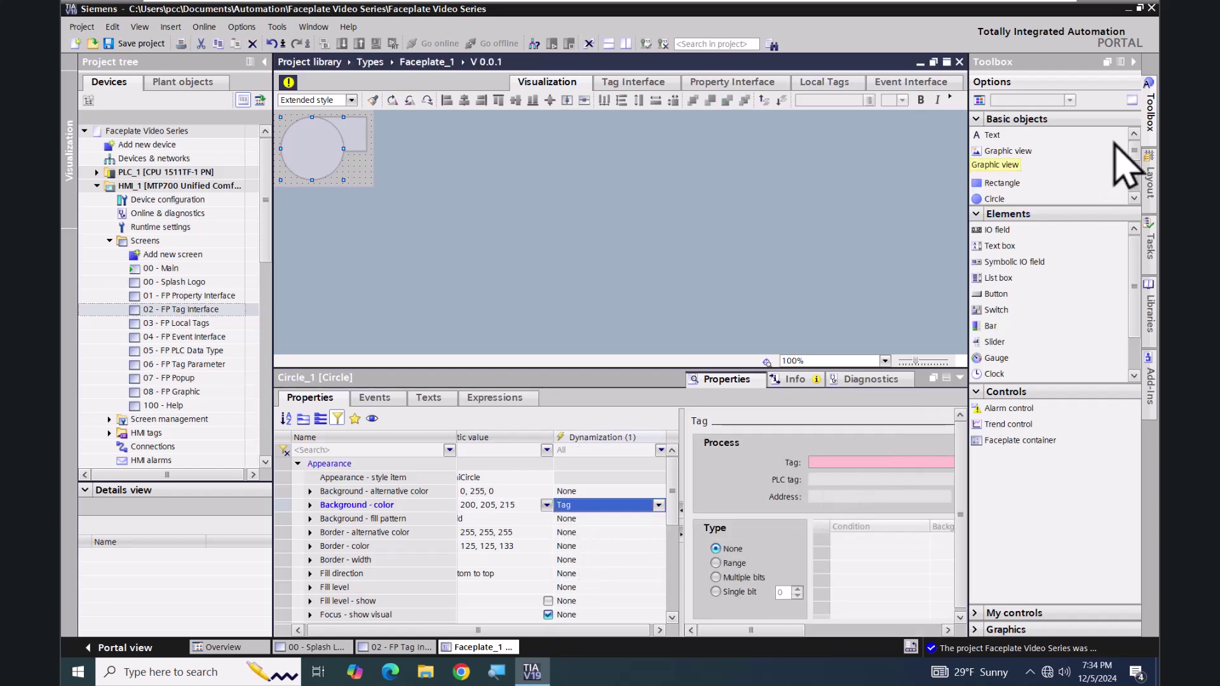
pyautogui.click(1134, 62)
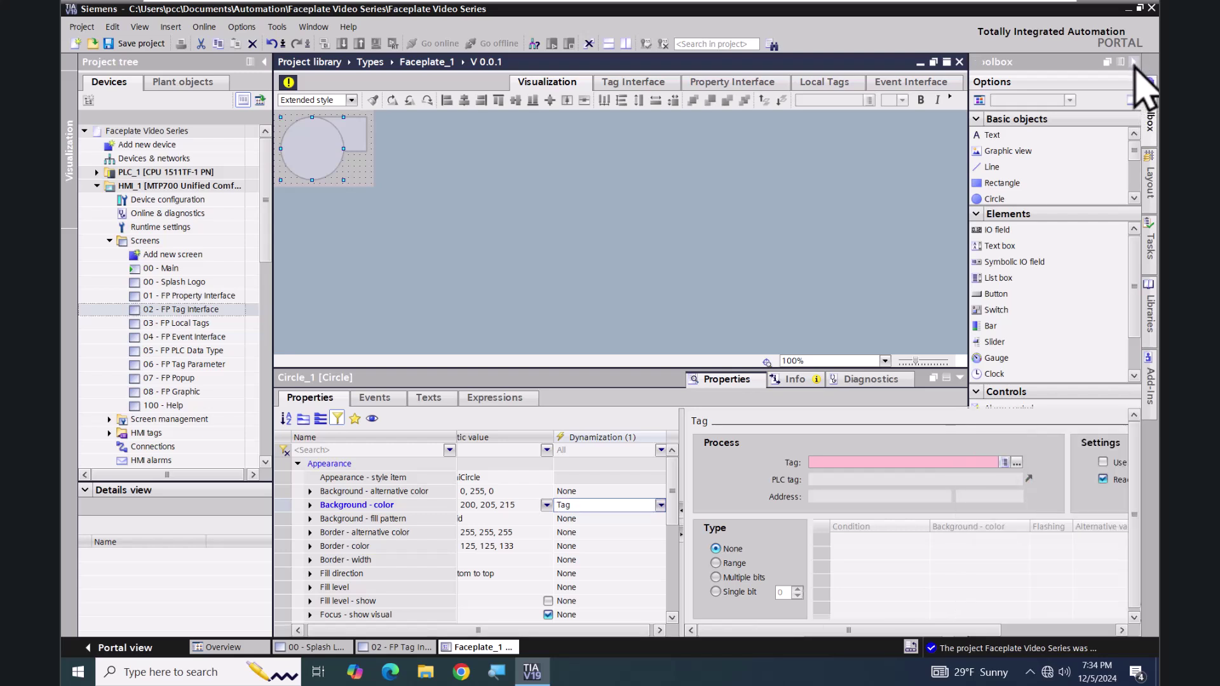
pyautogui.click(1016, 463)
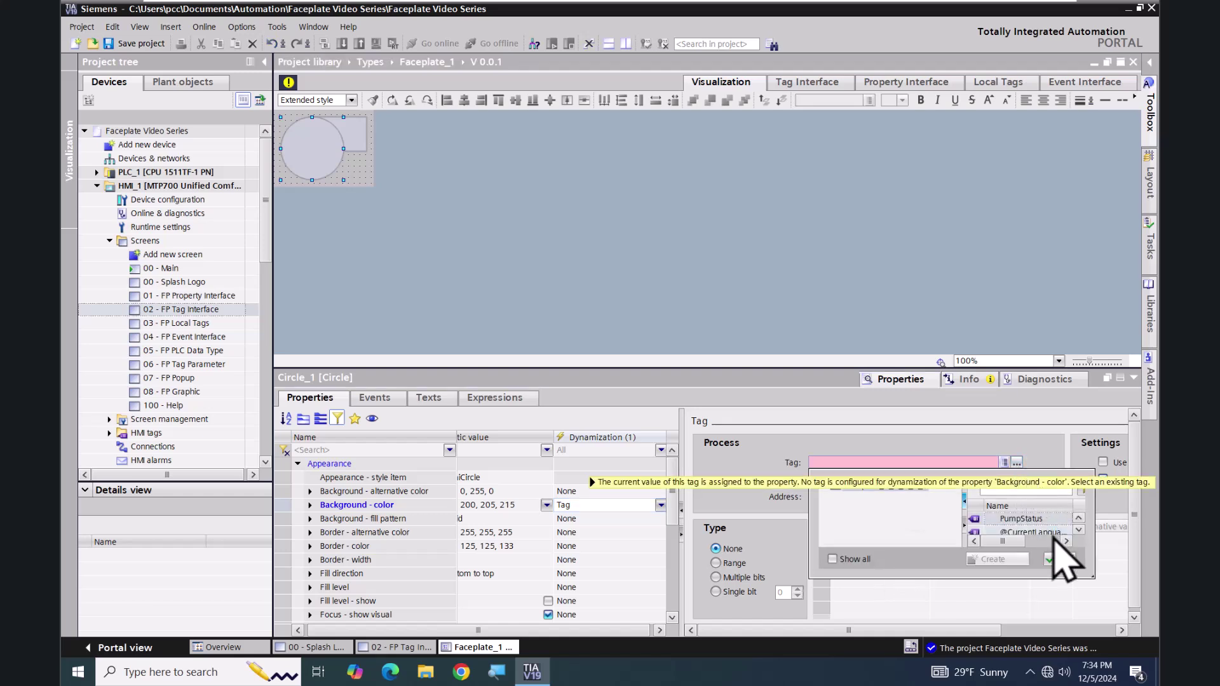
pyautogui.moveTo(1094, 576); pyautogui.dragTo(1129, 610)
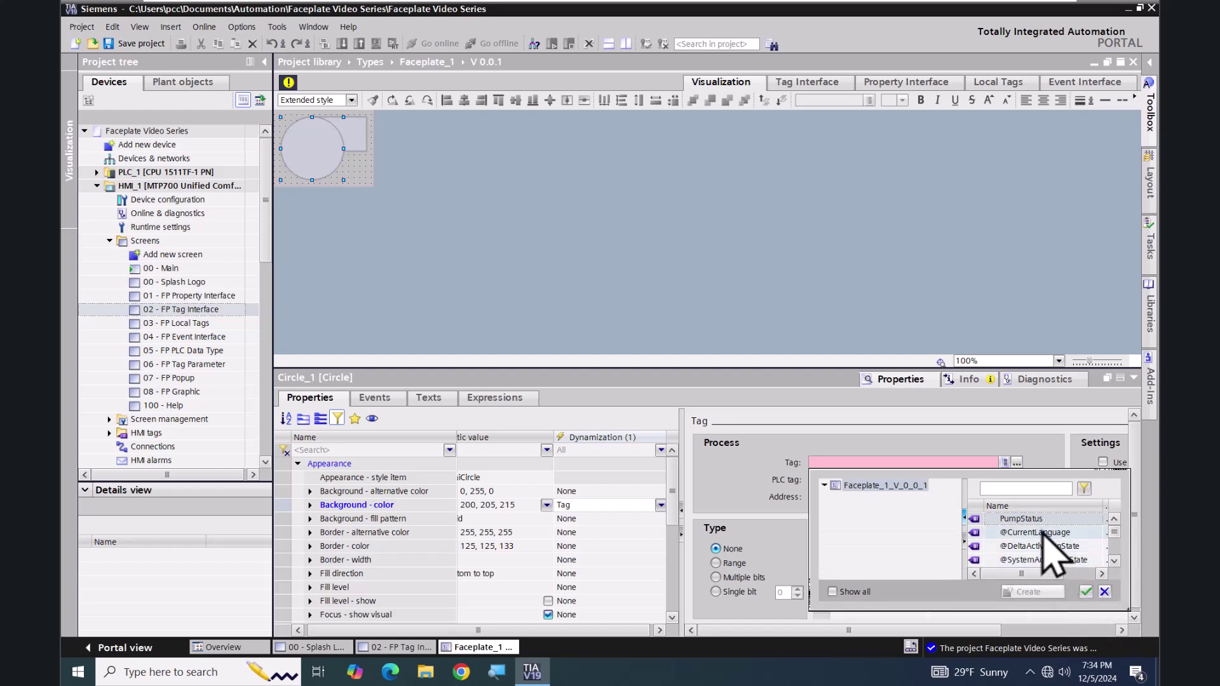
pyautogui.click(975, 523)
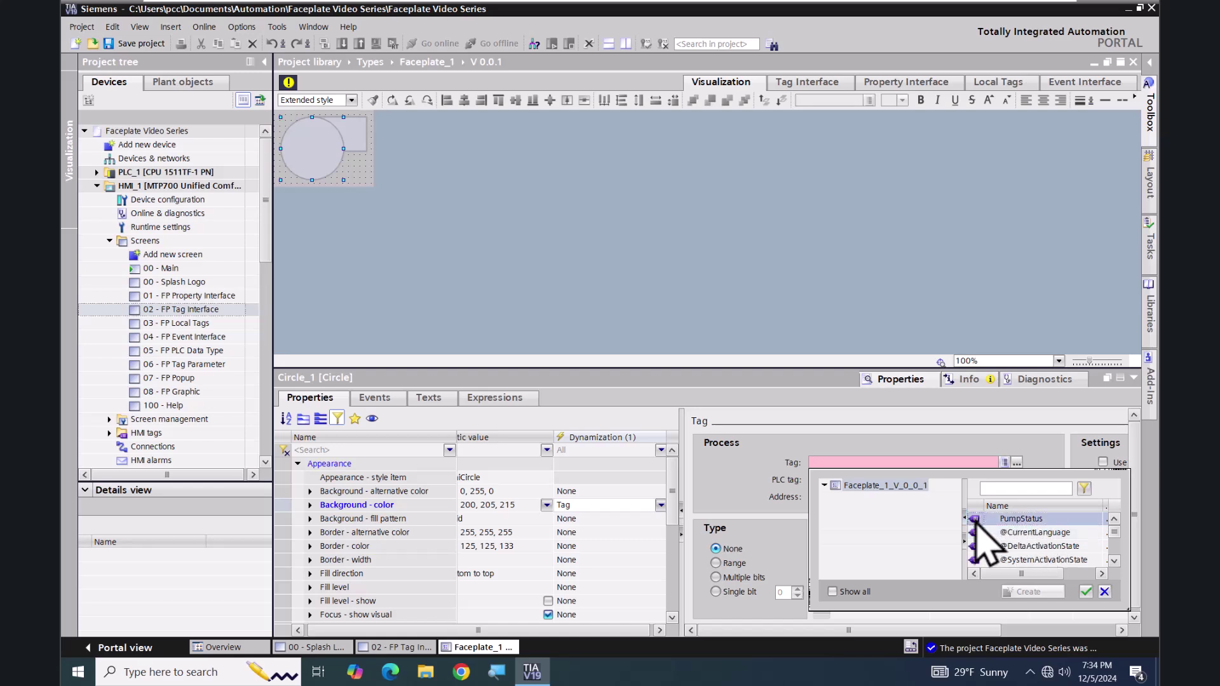
pyautogui.click(1085, 593)
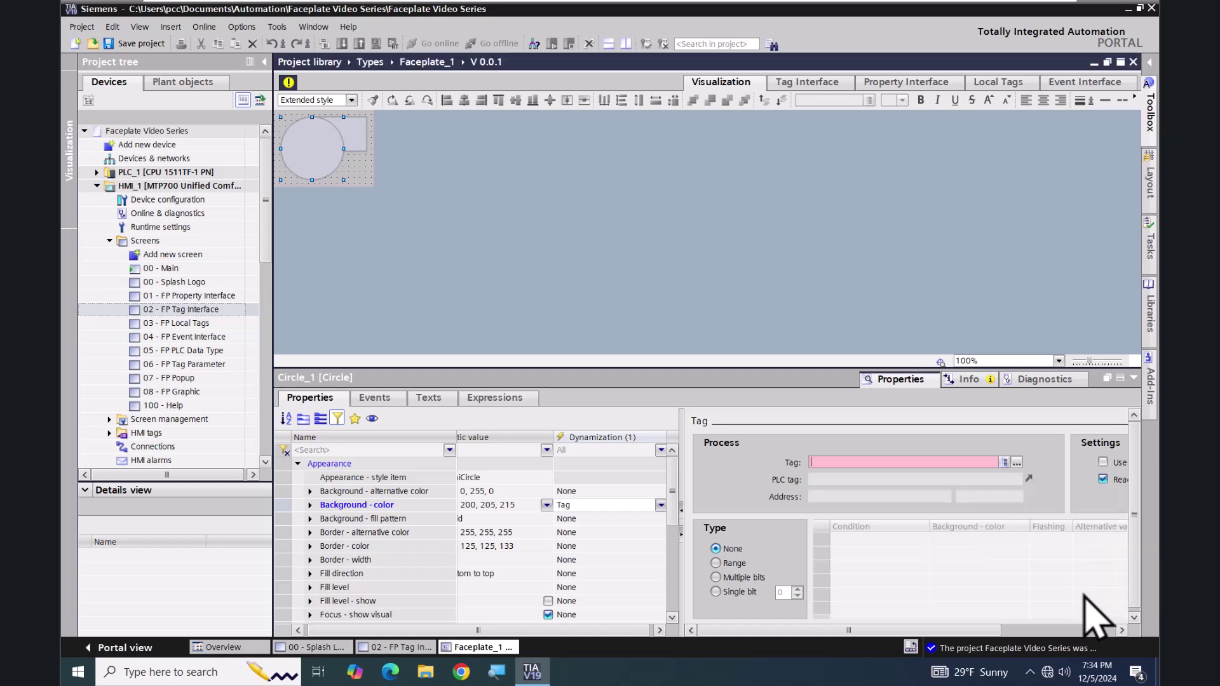
pyautogui.click(714, 564)
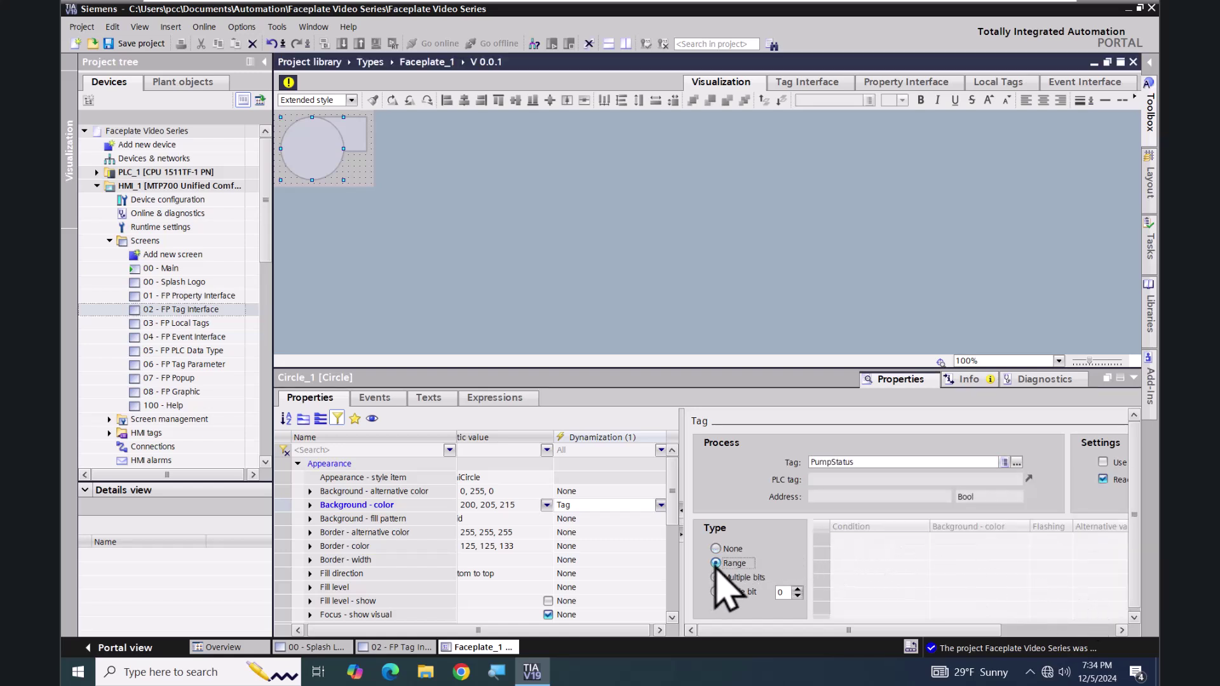
# - Add range condition 1 that turns the circle's background green (0, 255, 0)
pyautogui.click(859, 543)
pyautogui.moveTo(826, 631); pyautogui.dragTo(731, 662)
pyautogui.click(856, 541)
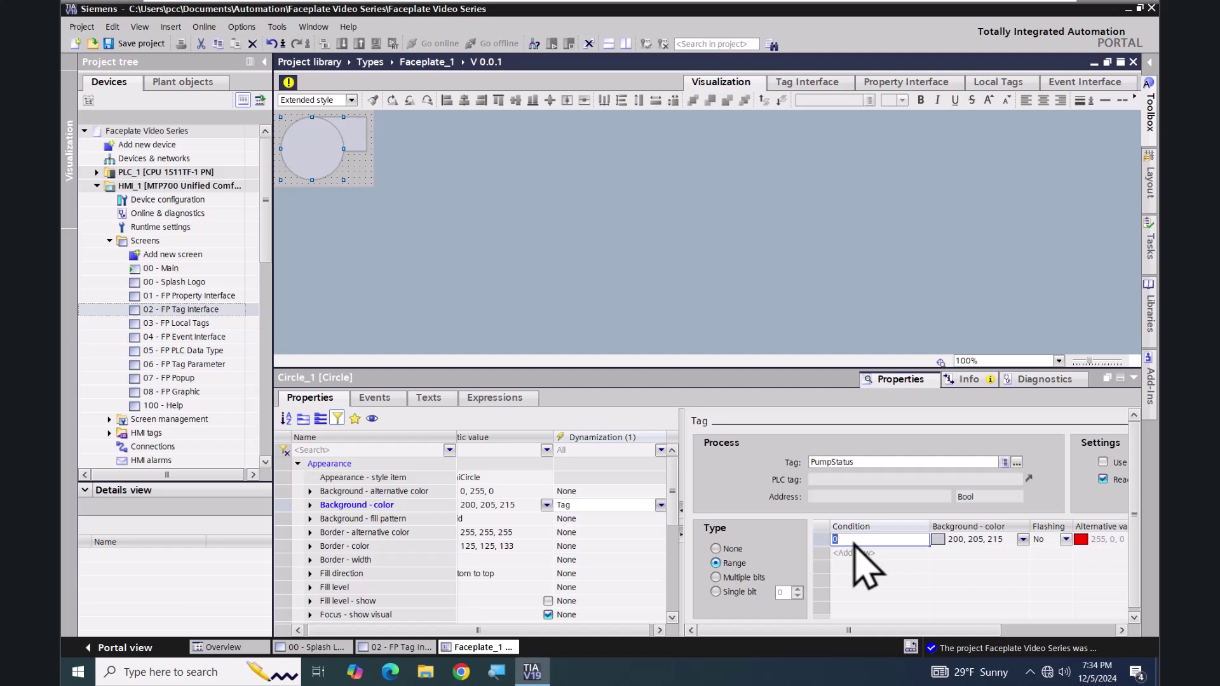
pyautogui.write('1')
pyautogui.press('Return')
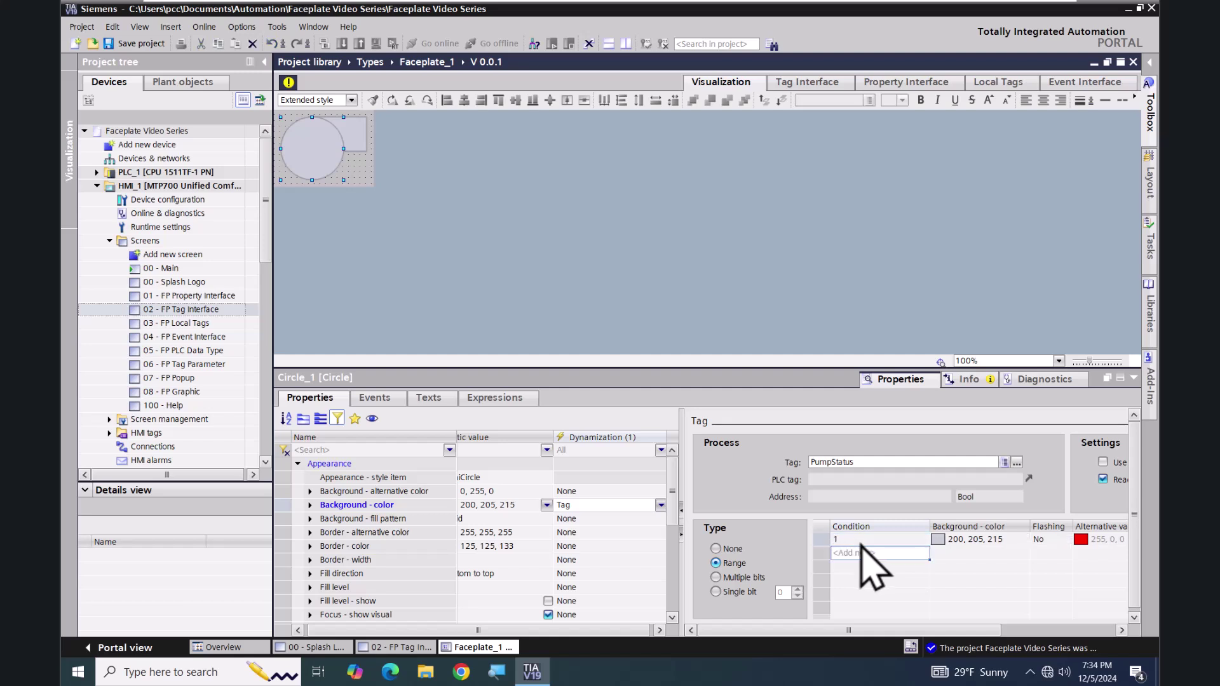
pyautogui.click(1016, 540)
pyautogui.click(1022, 539)
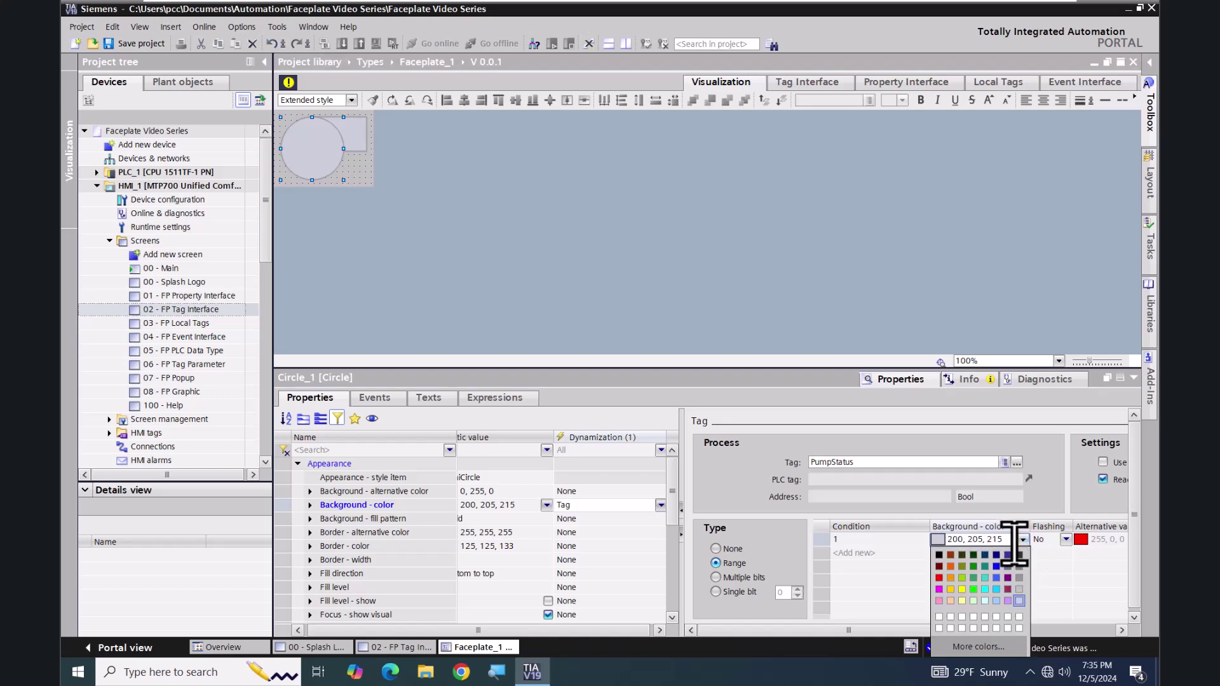
pyautogui.click(974, 589)
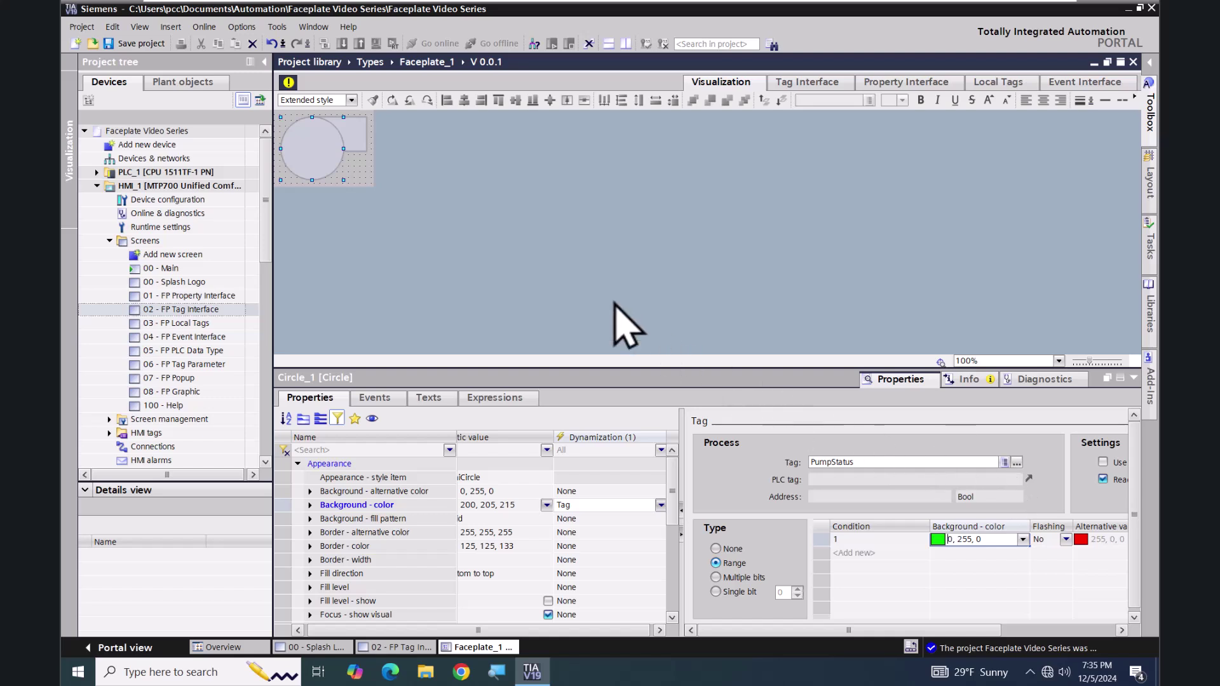
pyautogui.click(288, 84)
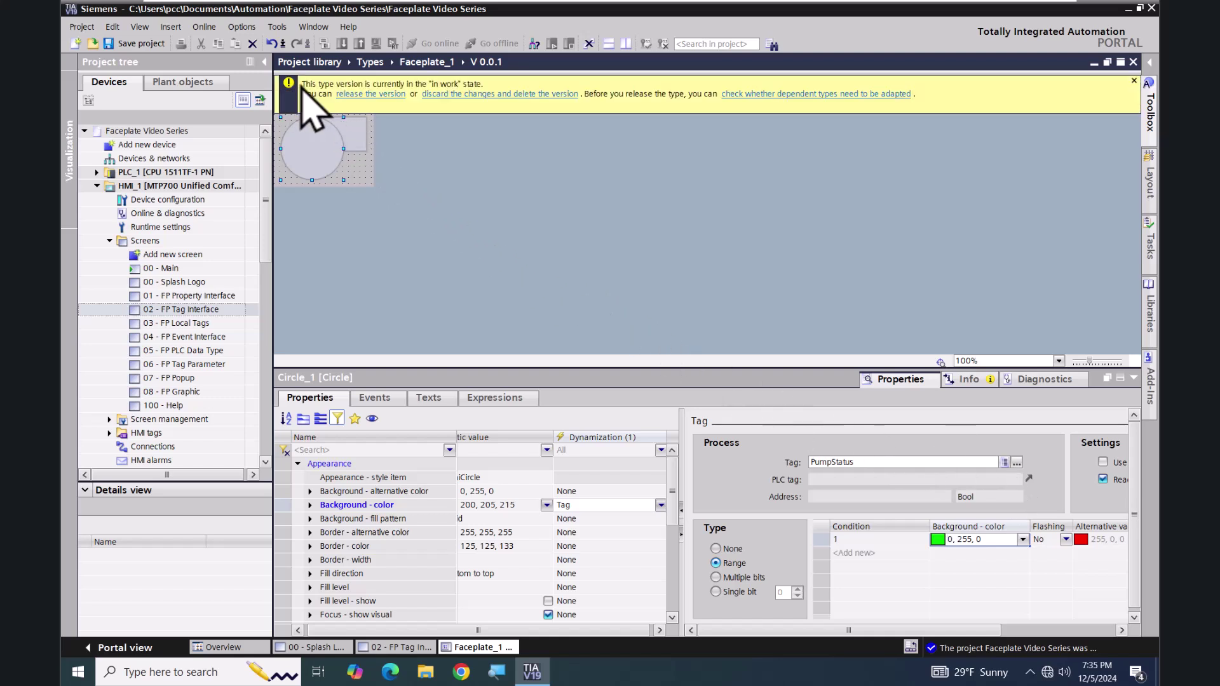
# - Release the faceplate type as FP_PumpTag V 0.0.1 and return to the screen
pyautogui.click(389, 95)
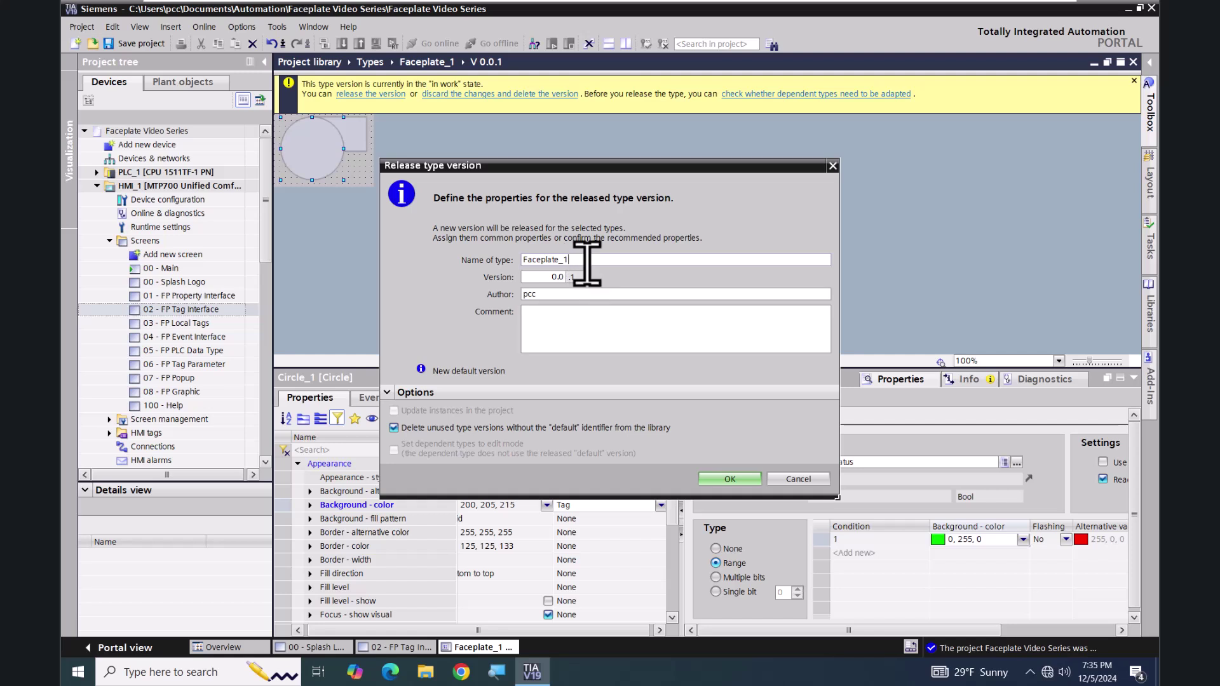
pyautogui.moveTo(584, 259); pyautogui.dragTo(503, 260)
pyautogui.click(720, 480)
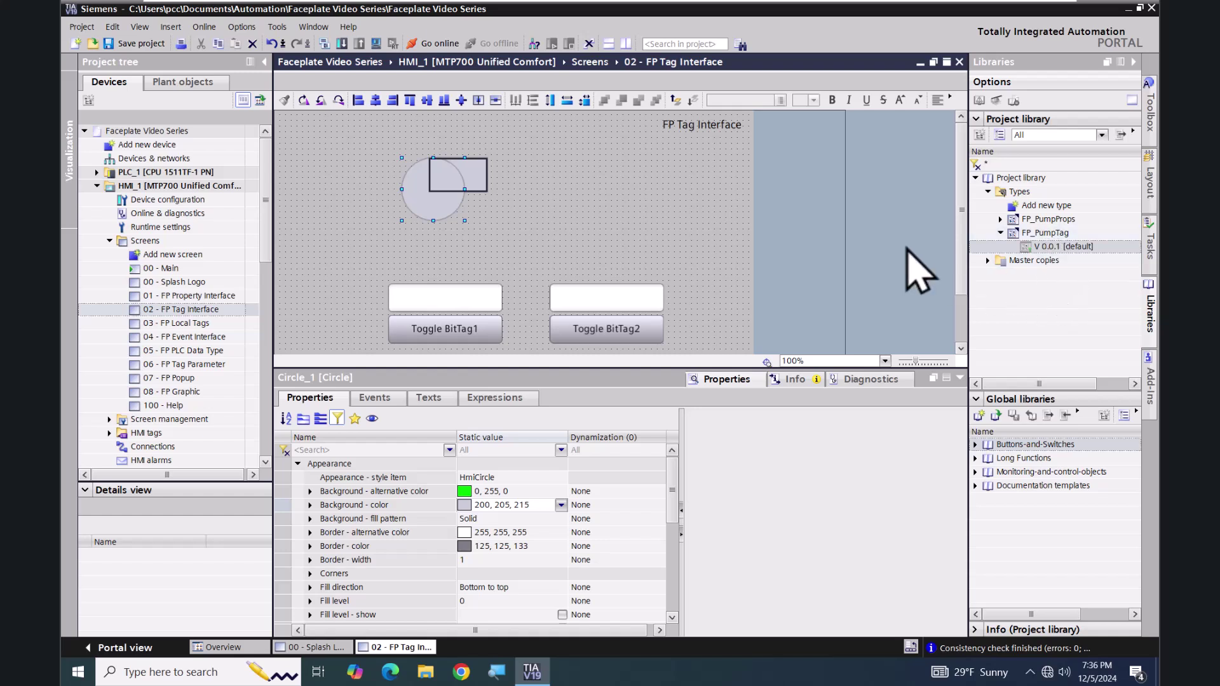
pyautogui.click(532, 220)
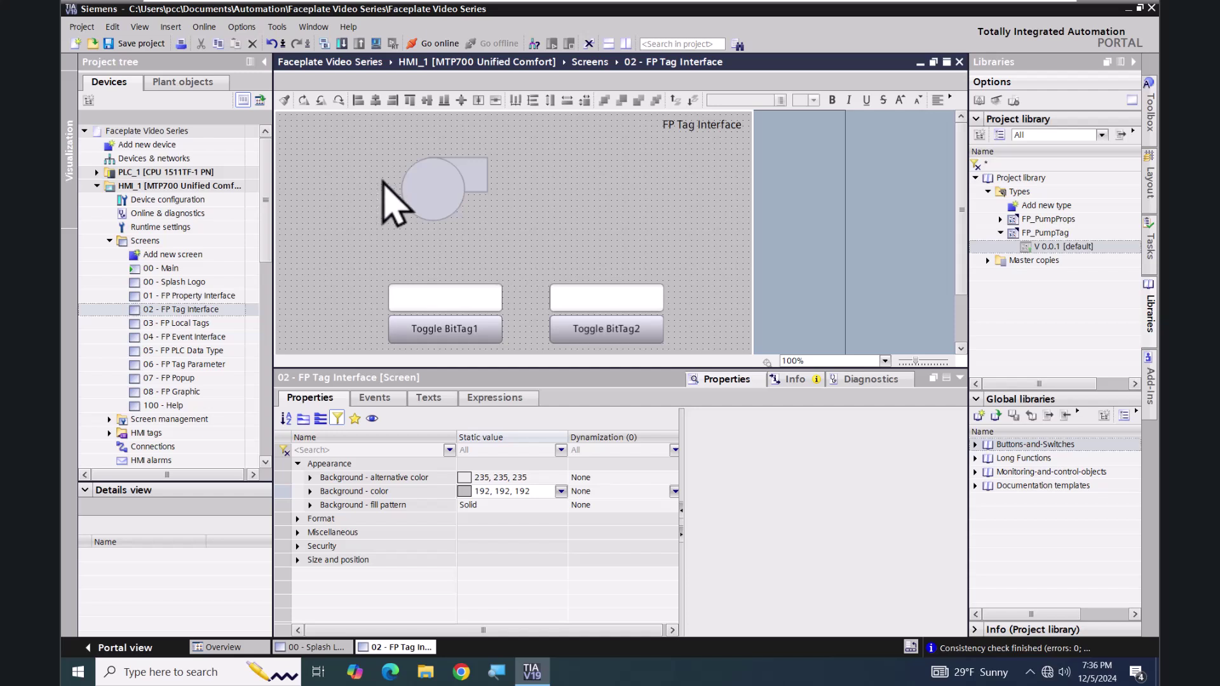
# - Delete the loose circle and rectangle and place an FP_PumpTag V 0.0.1 instance instead
pyautogui.click(476, 164)
pyautogui.moveTo(500, 248); pyautogui.dragTo(354, 127)
pyautogui.press('Delete')
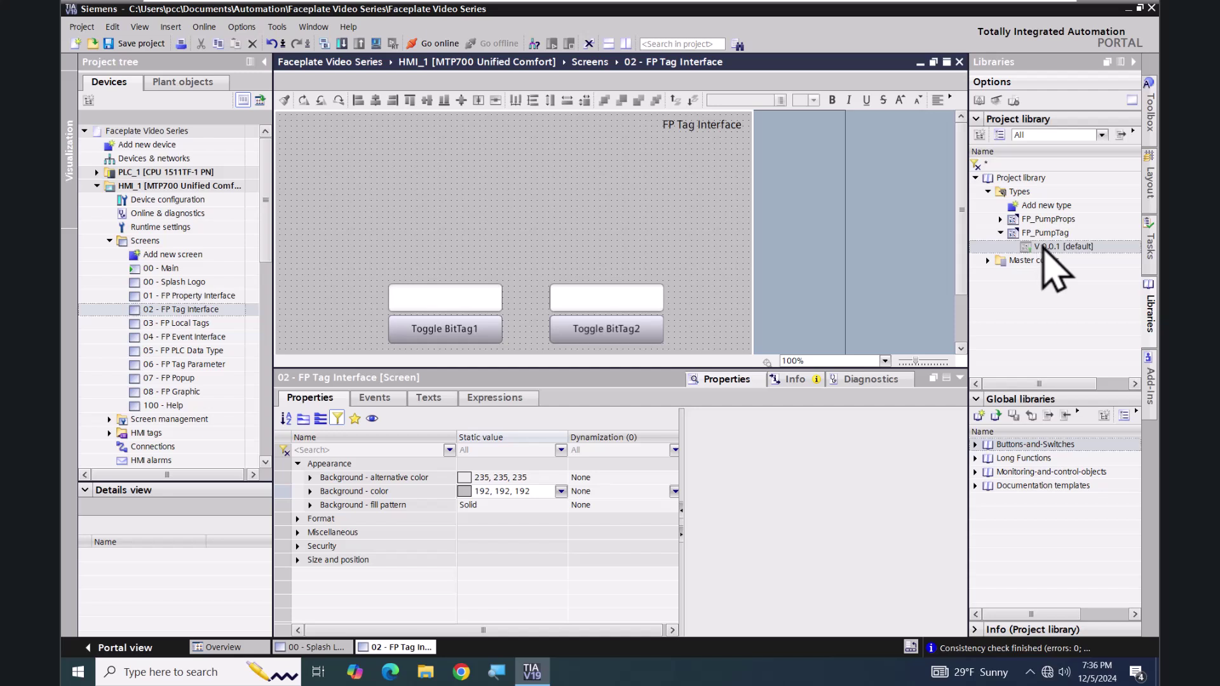
pyautogui.moveTo(1041, 249); pyautogui.dragTo(394, 151)
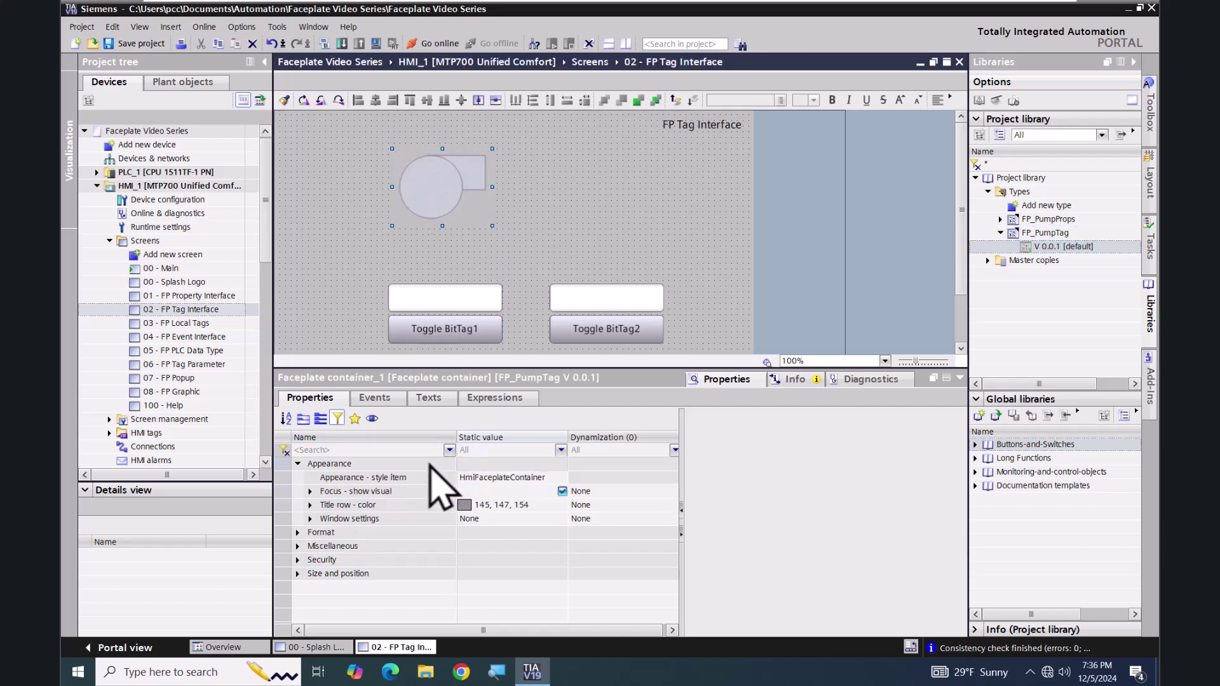
pyautogui.click(298, 464)
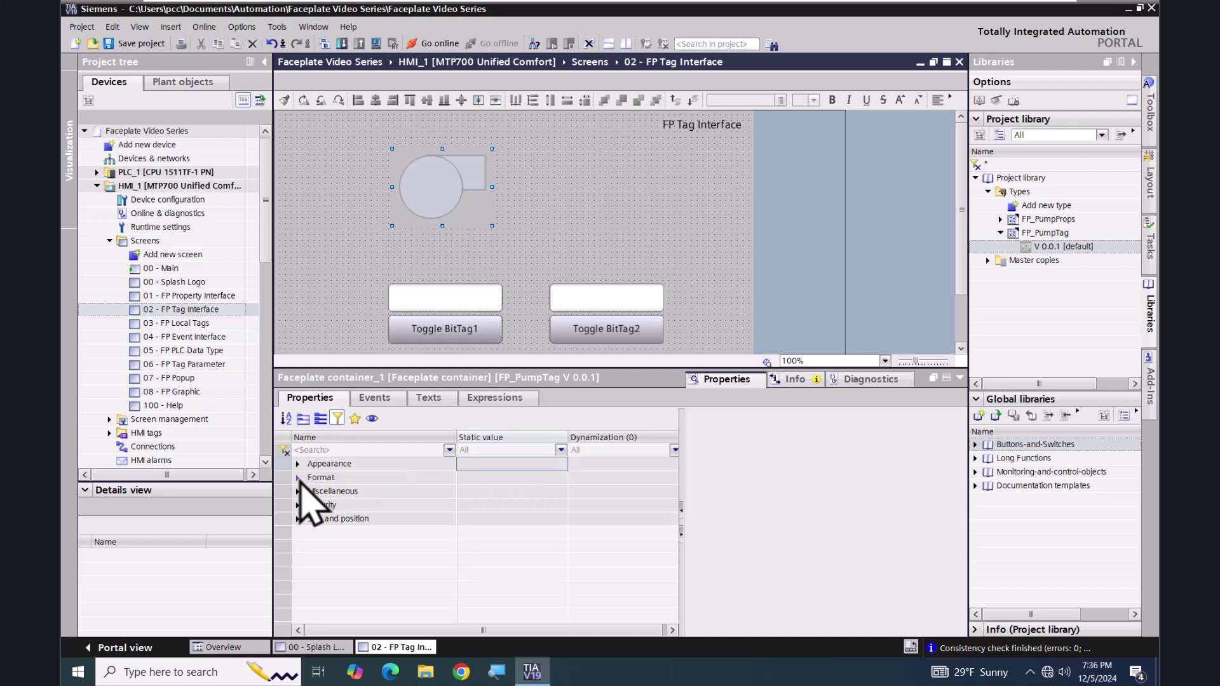
# - Connect Faceplate container_1's PumpStatus interface to the PLC tag BitTag1
pyautogui.click(298, 491)
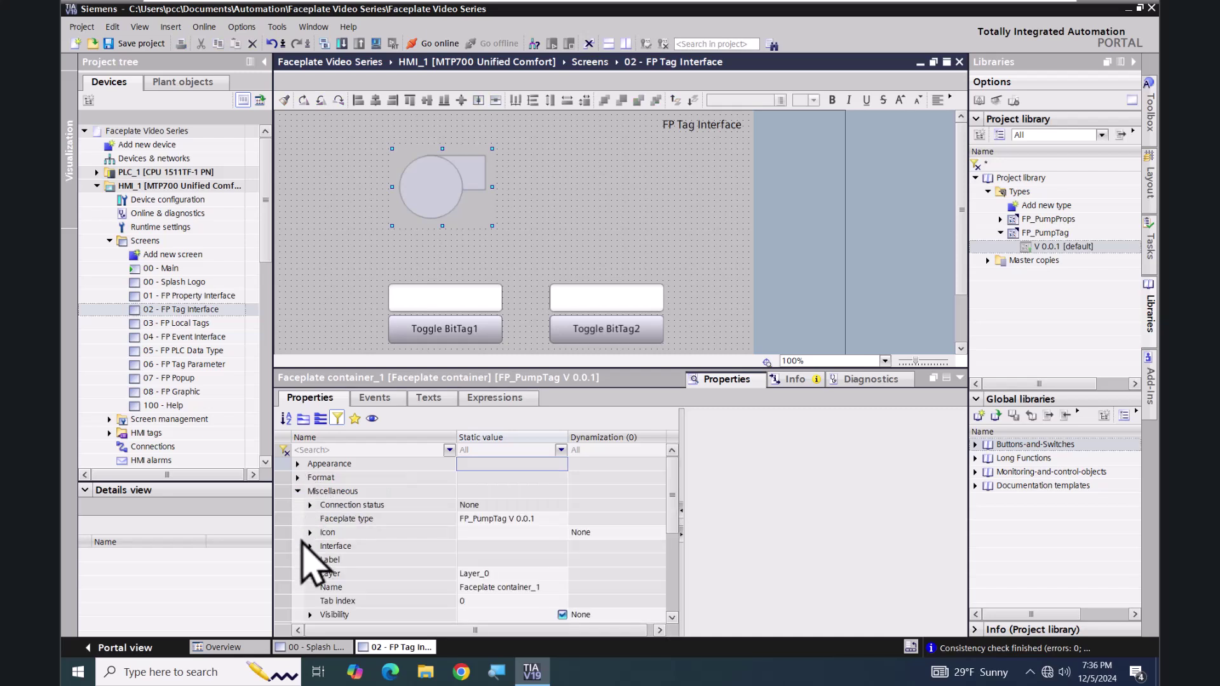
pyautogui.click(311, 547)
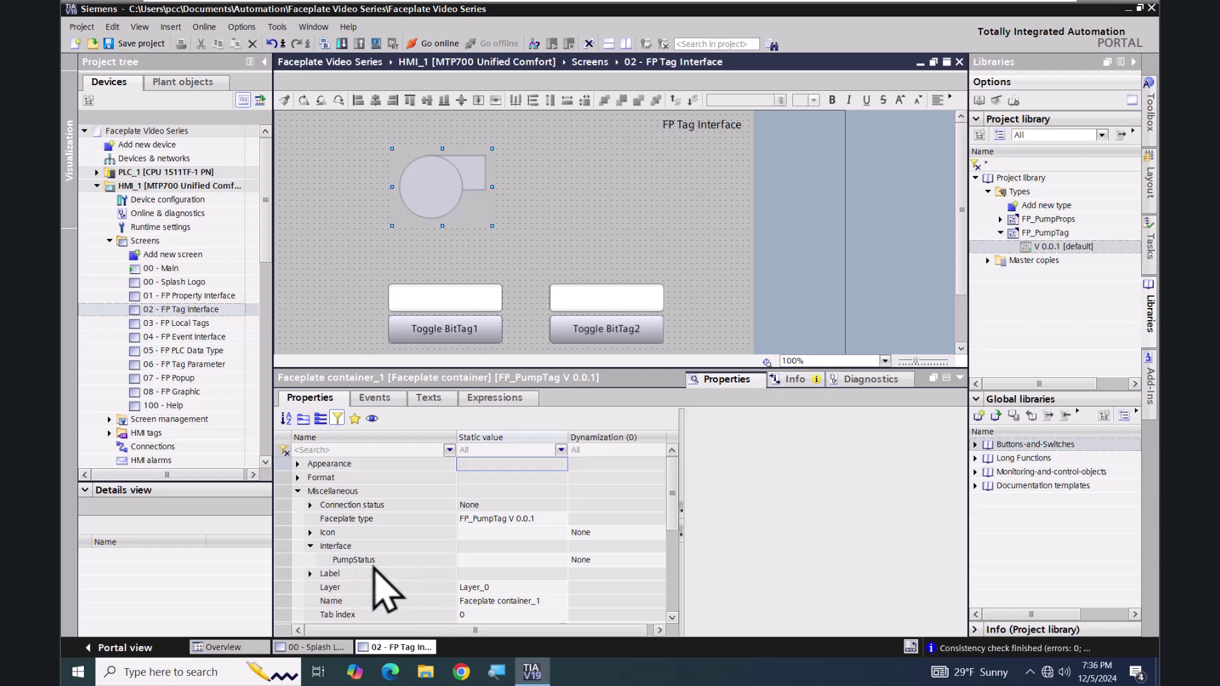
pyautogui.click(500, 561)
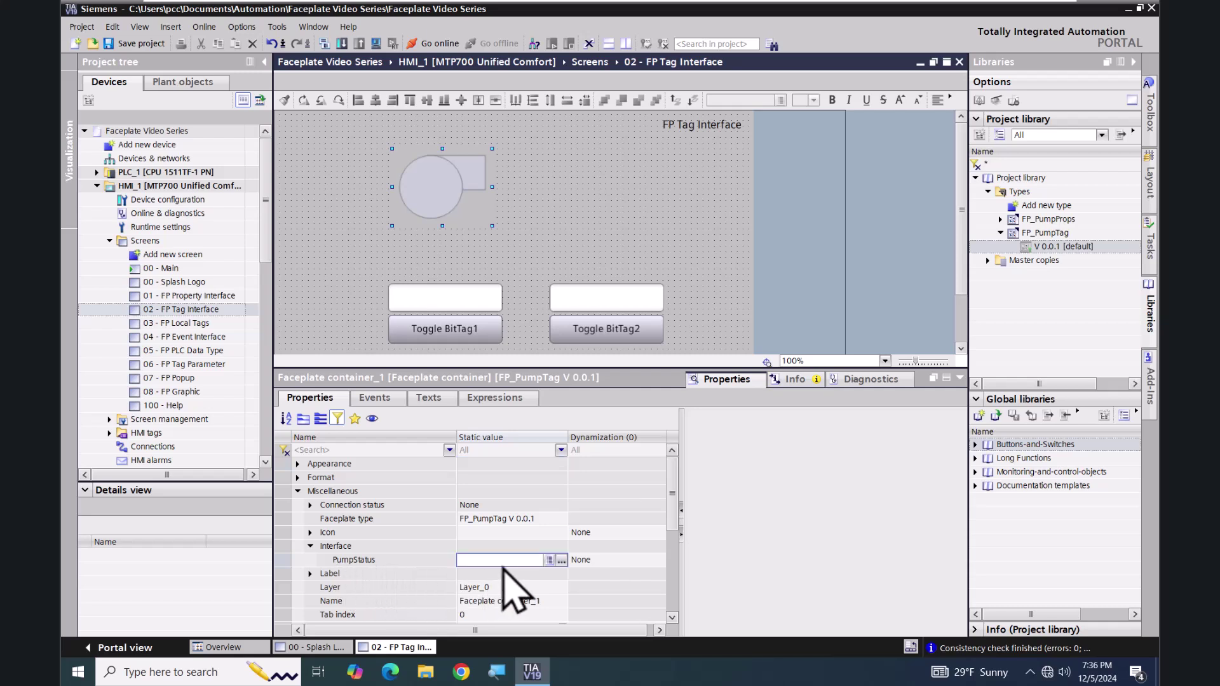
pyautogui.click(561, 560)
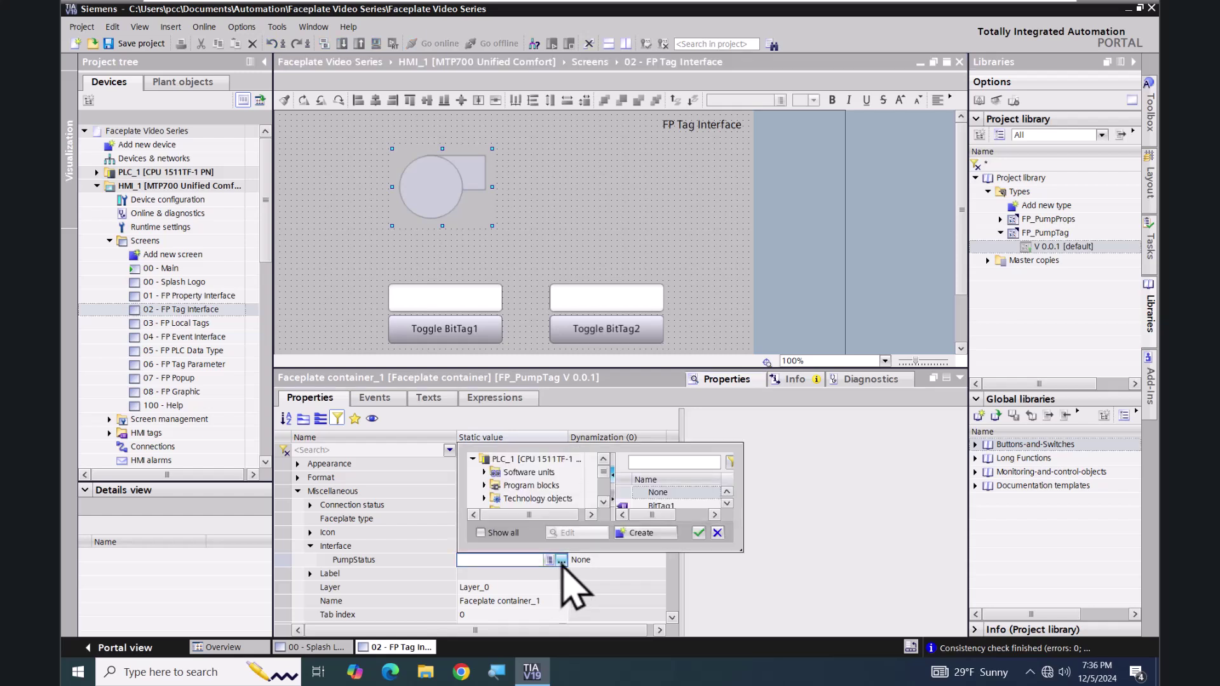
pyautogui.moveTo(742, 552); pyautogui.dragTo(786, 591)
pyautogui.click(661, 505)
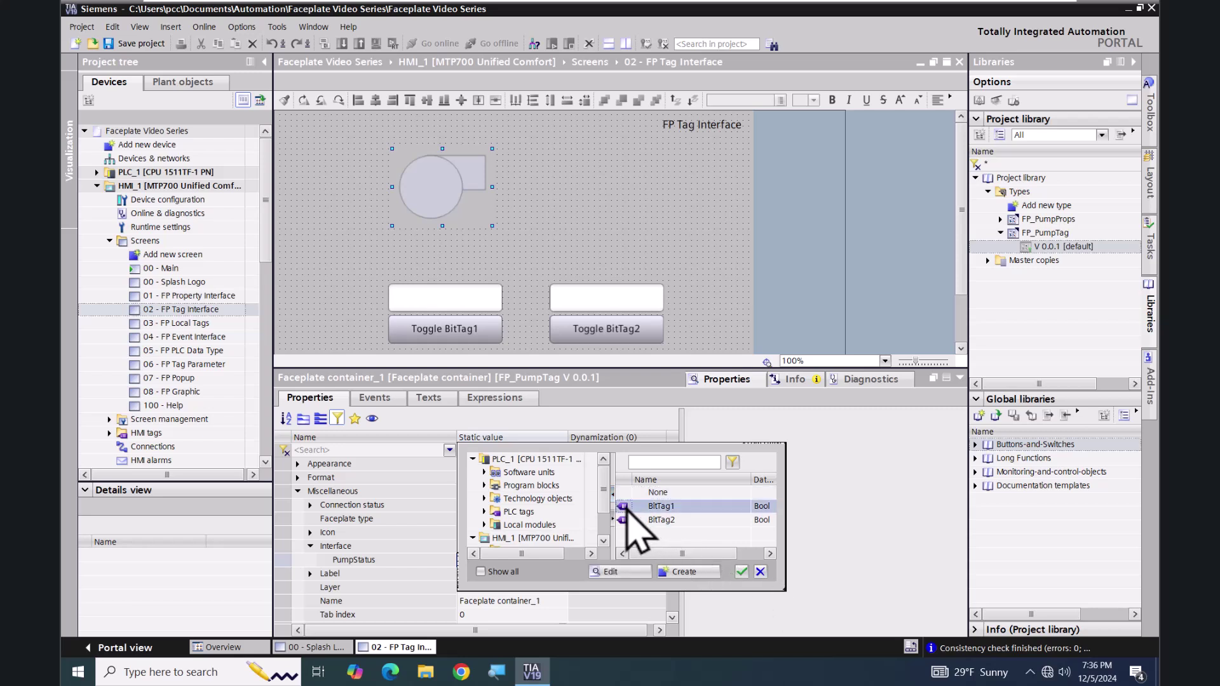
pyautogui.click(741, 571)
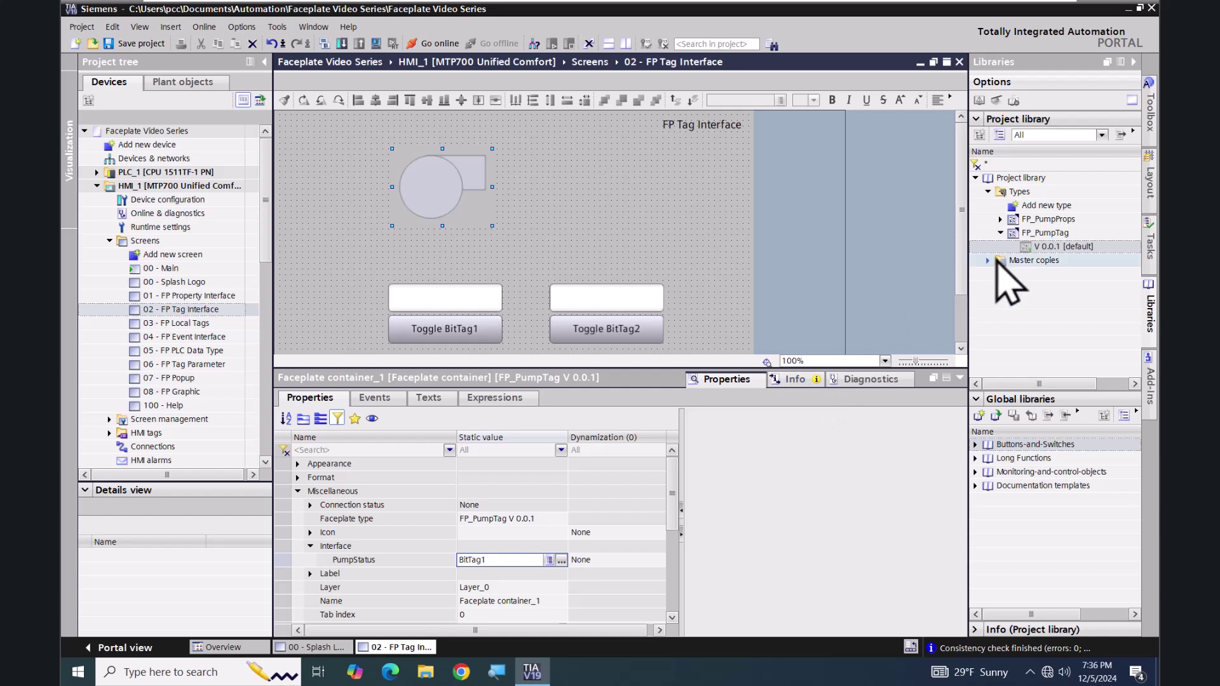
pyautogui.click(1028, 247)
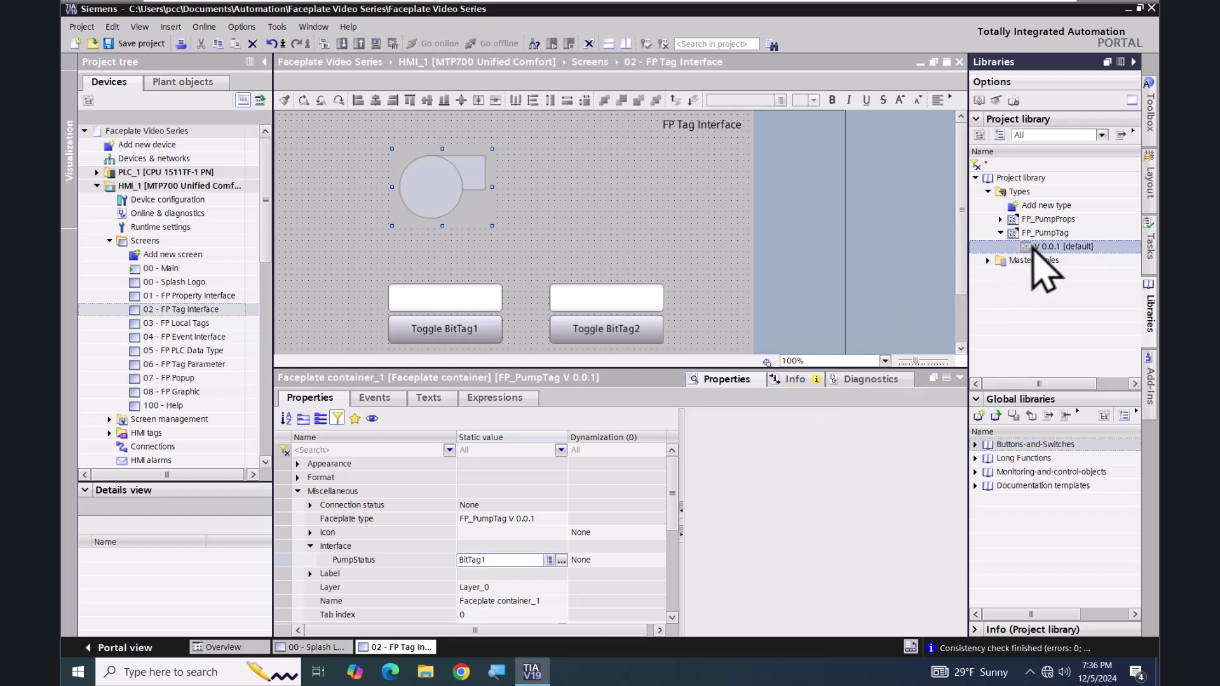
# - Place Faceplate container_2 right of the first and connect its PumpStatus to BitTag2
pyautogui.moveTo(1031, 249); pyautogui.dragTo(545, 151)
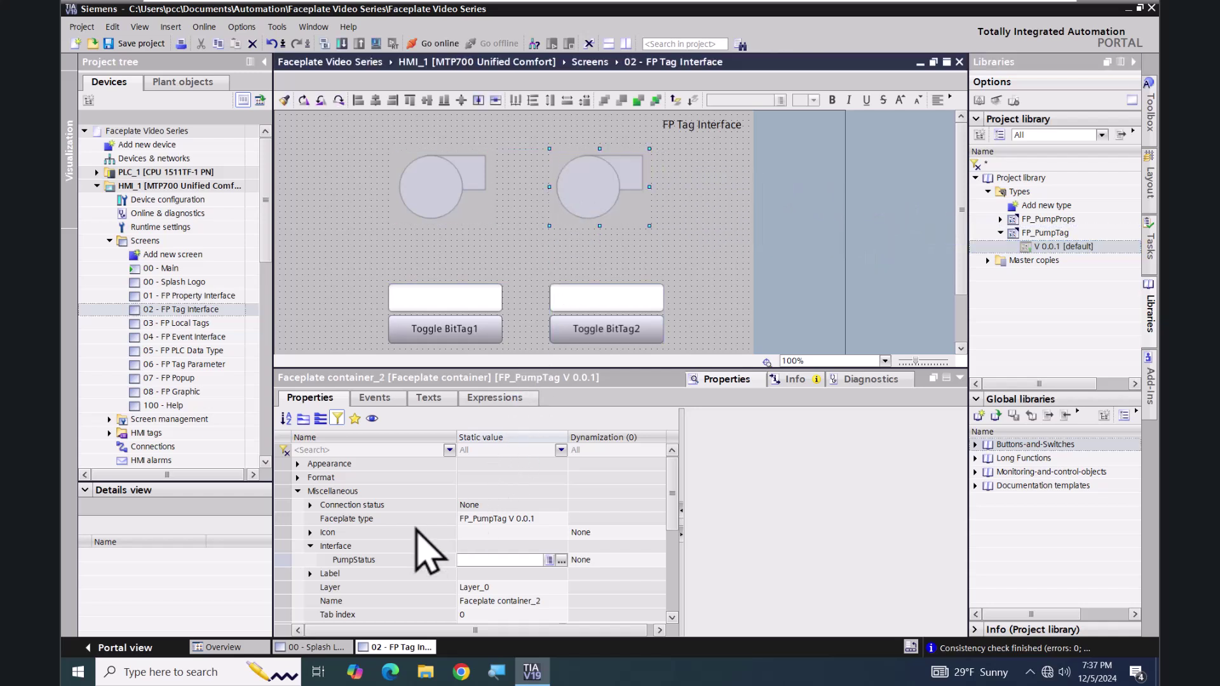
pyautogui.click(561, 562)
pyautogui.click(629, 485)
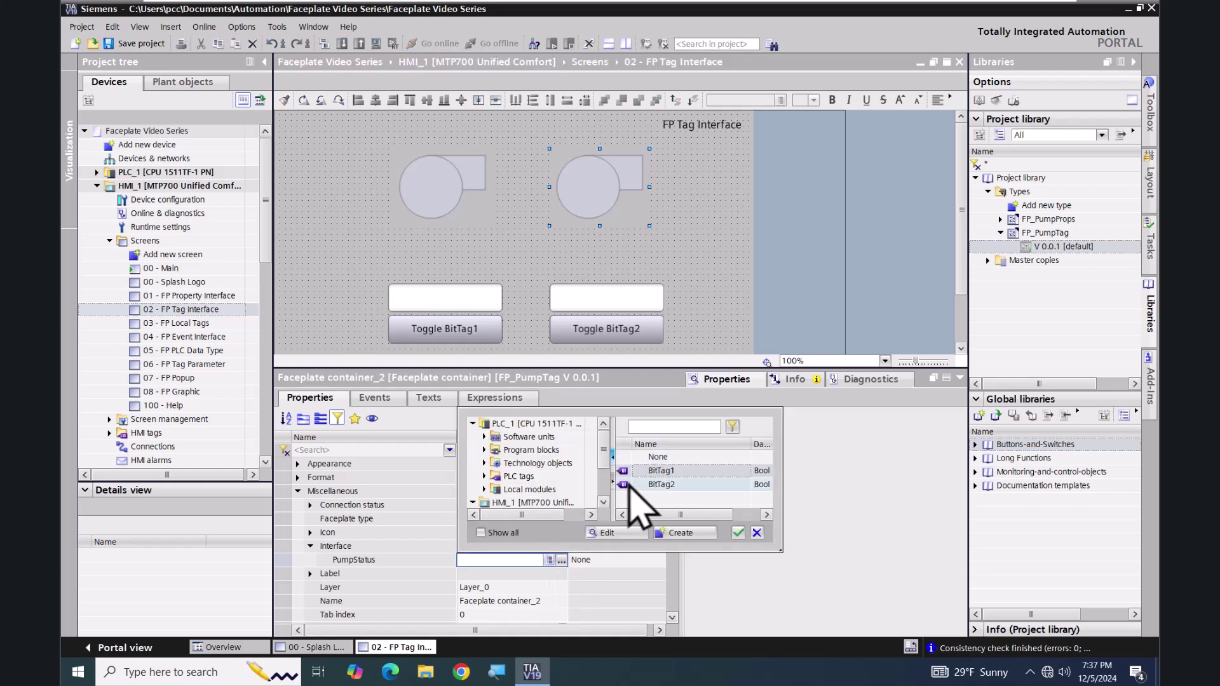
pyautogui.click(738, 533)
pyautogui.click(530, 263)
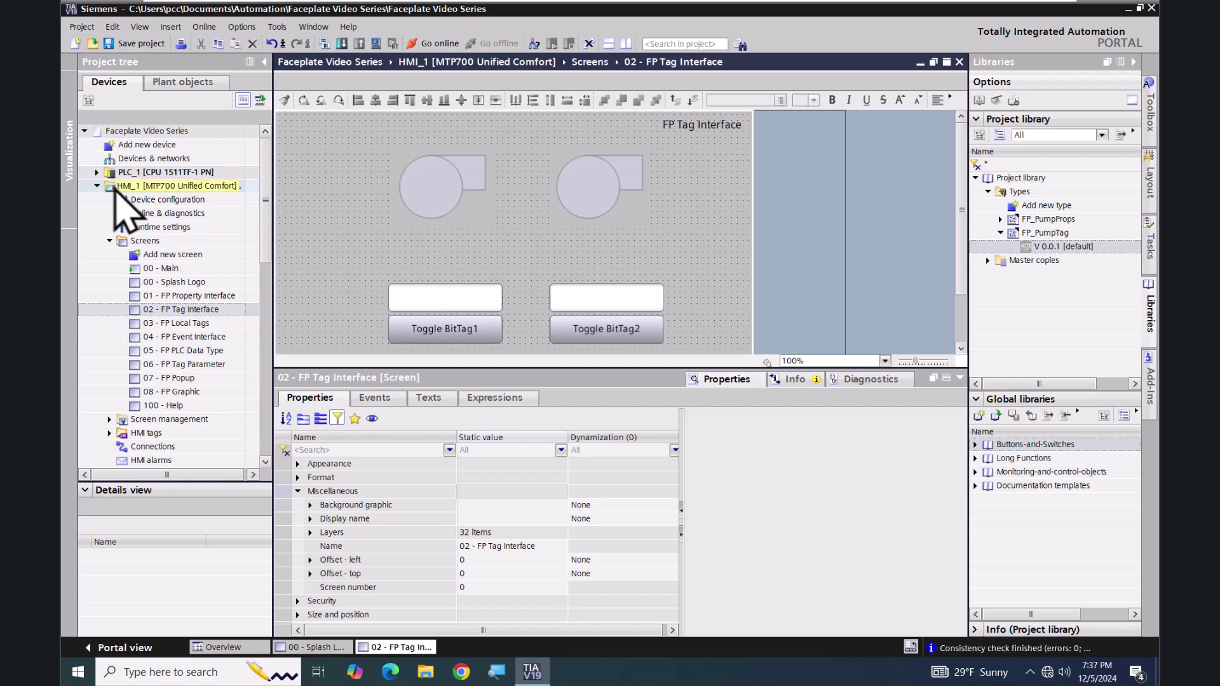
# - Download HMI_1 to the simulated WinCC Unified runtime
pyautogui.click(115, 188)
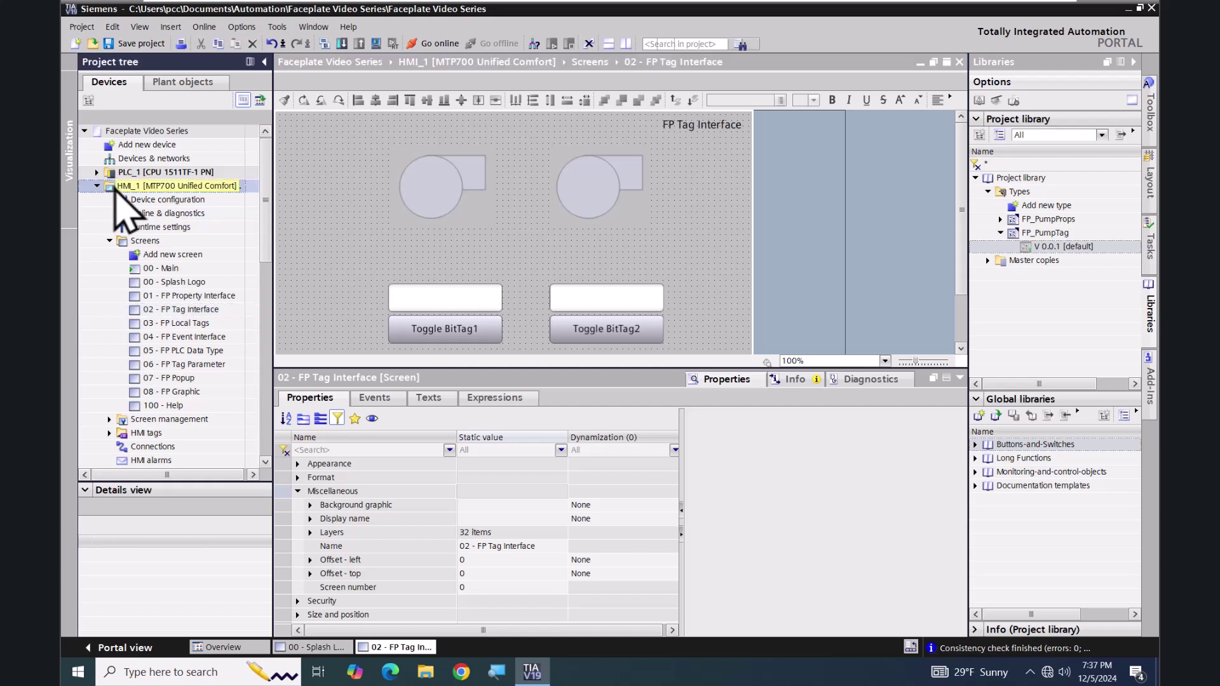
pyautogui.click(376, 44)
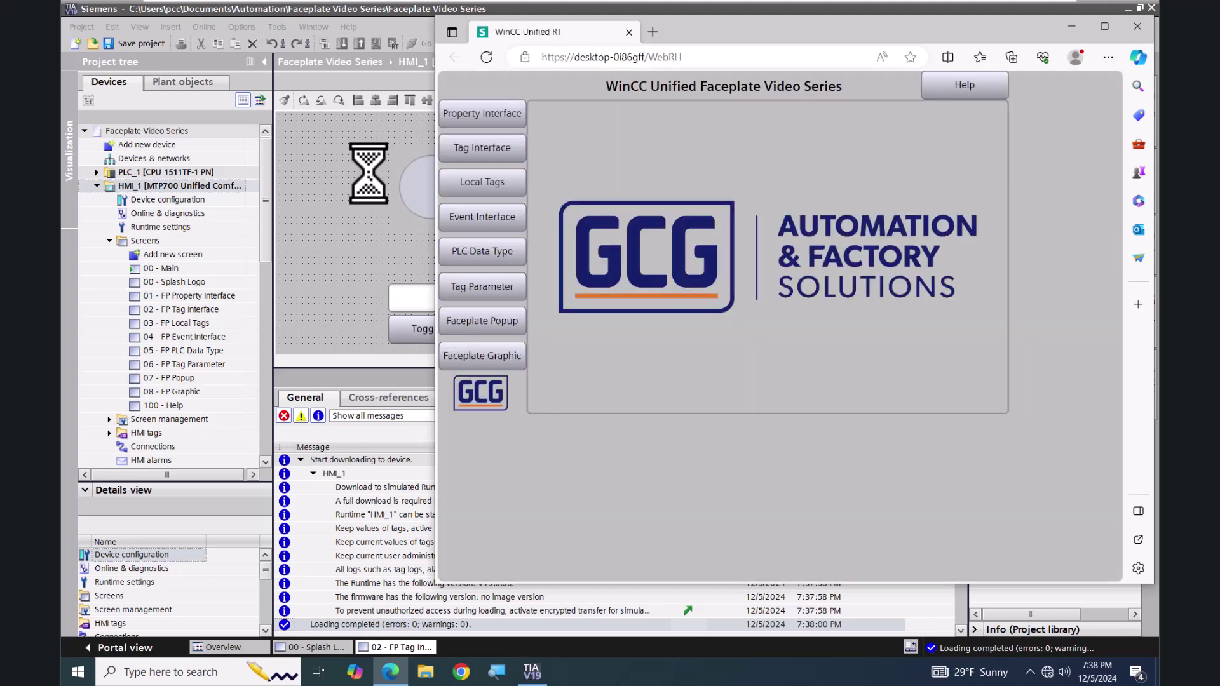
# - On the Tag Interface screen, toggle BitTag1 and BitTag2 on then off, then close the runtime
pyautogui.click(469, 152)
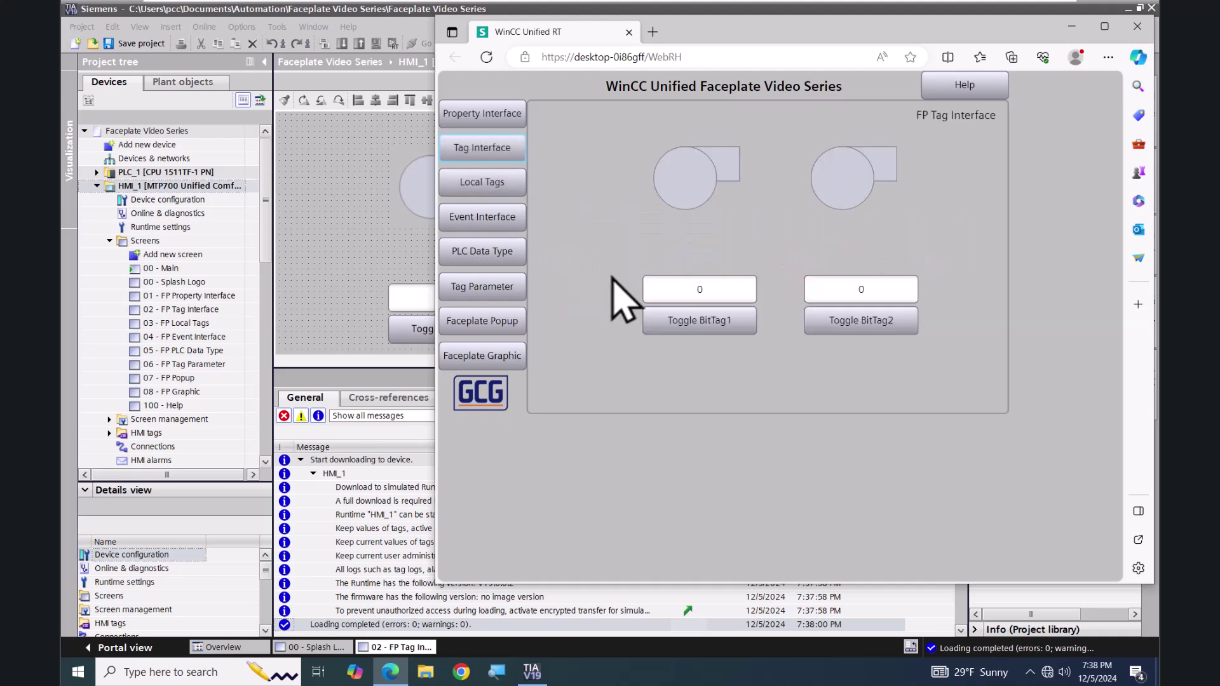
pyautogui.click(689, 321)
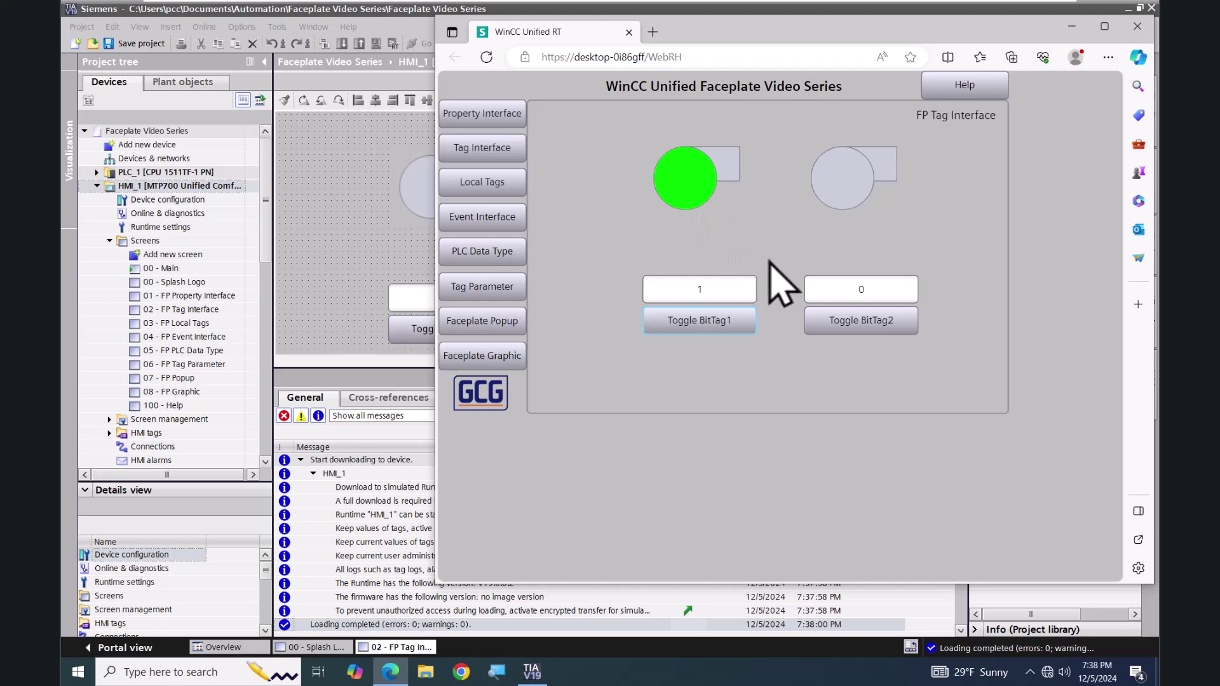
pyautogui.click(850, 326)
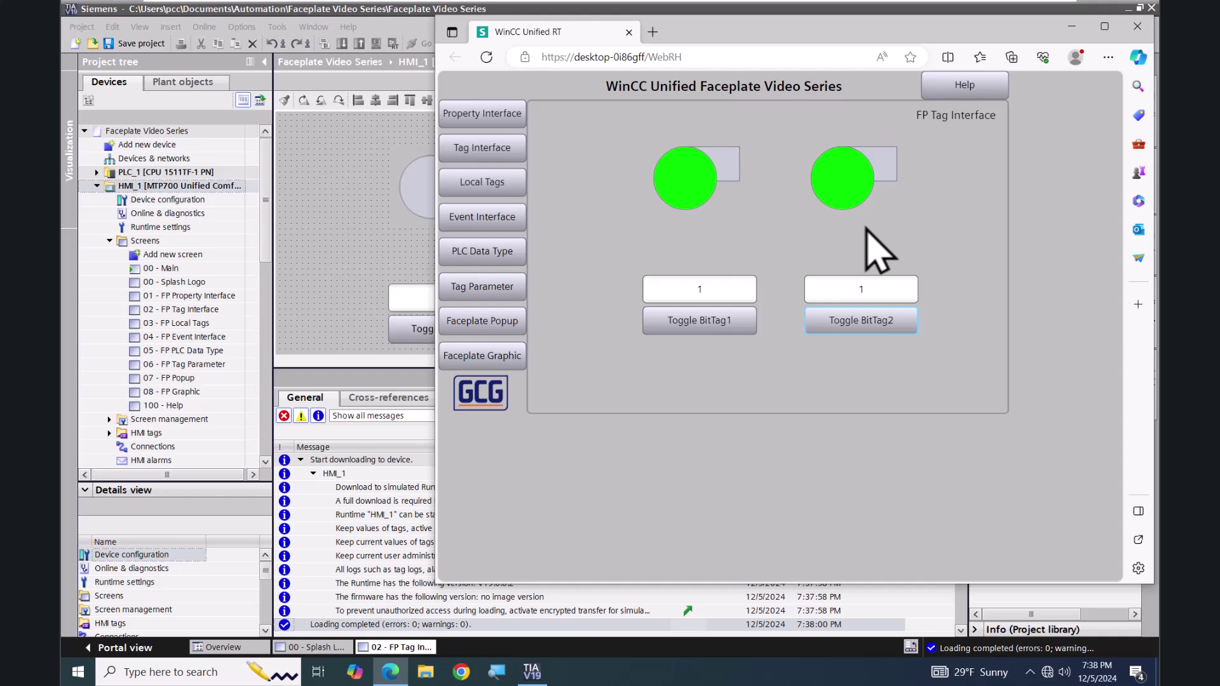
pyautogui.click(857, 324)
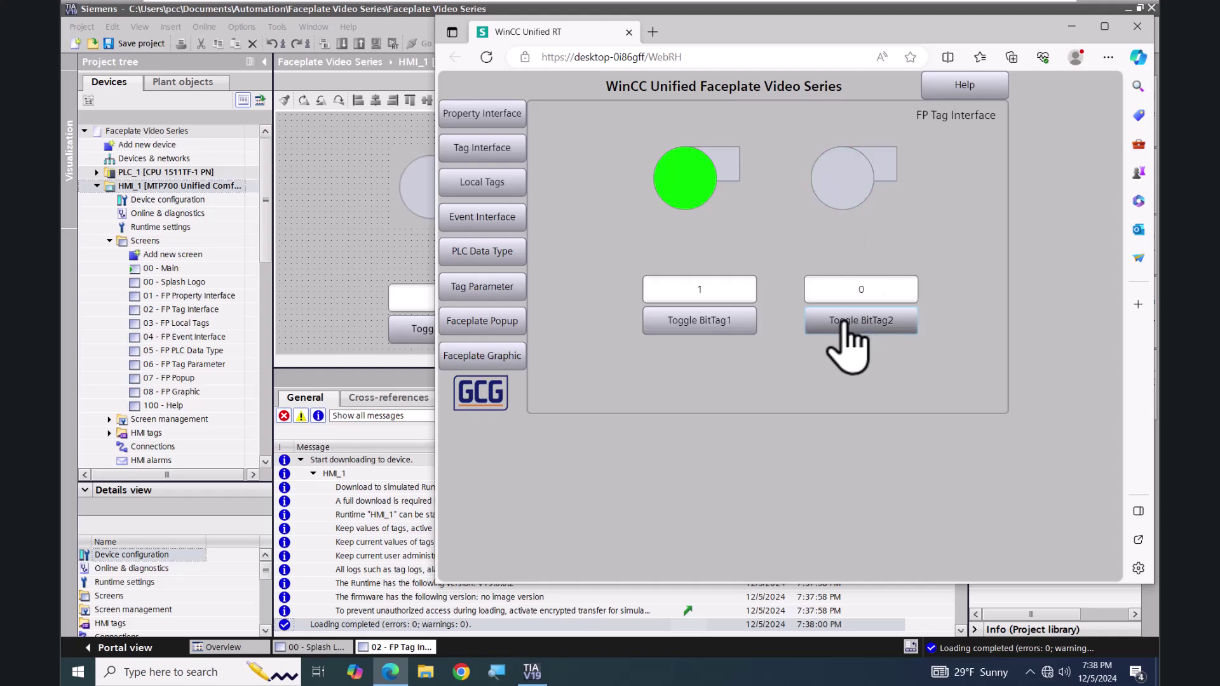
pyautogui.click(717, 324)
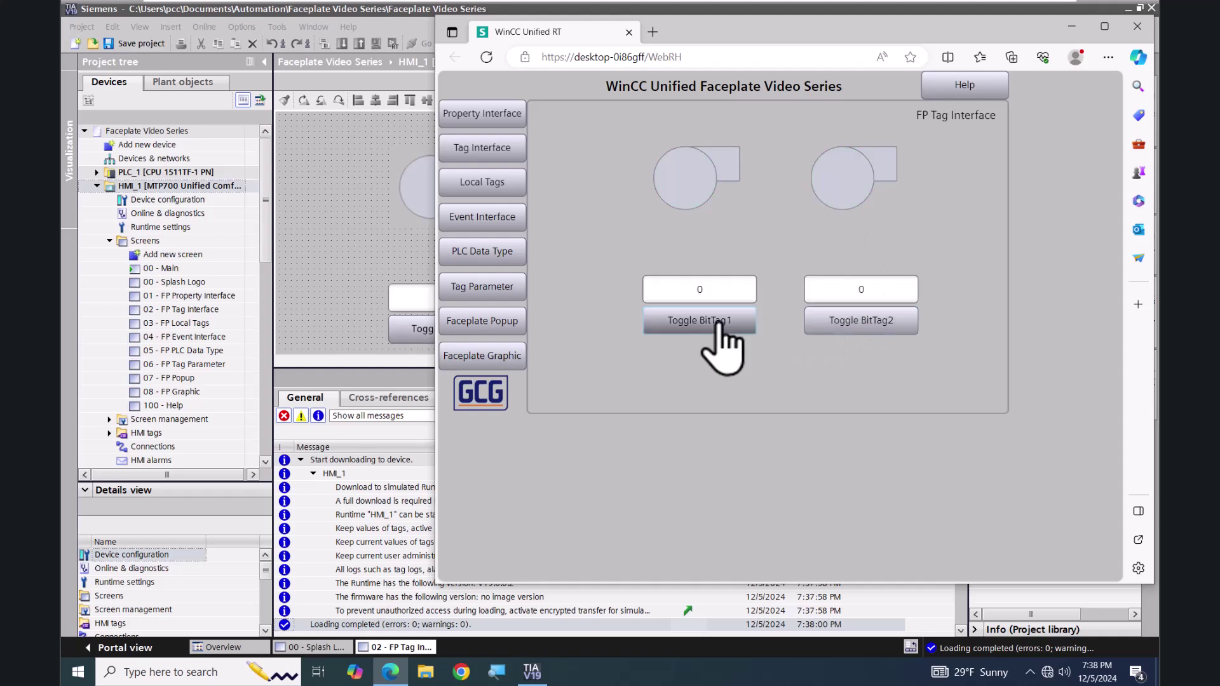
pyautogui.click(1135, 26)
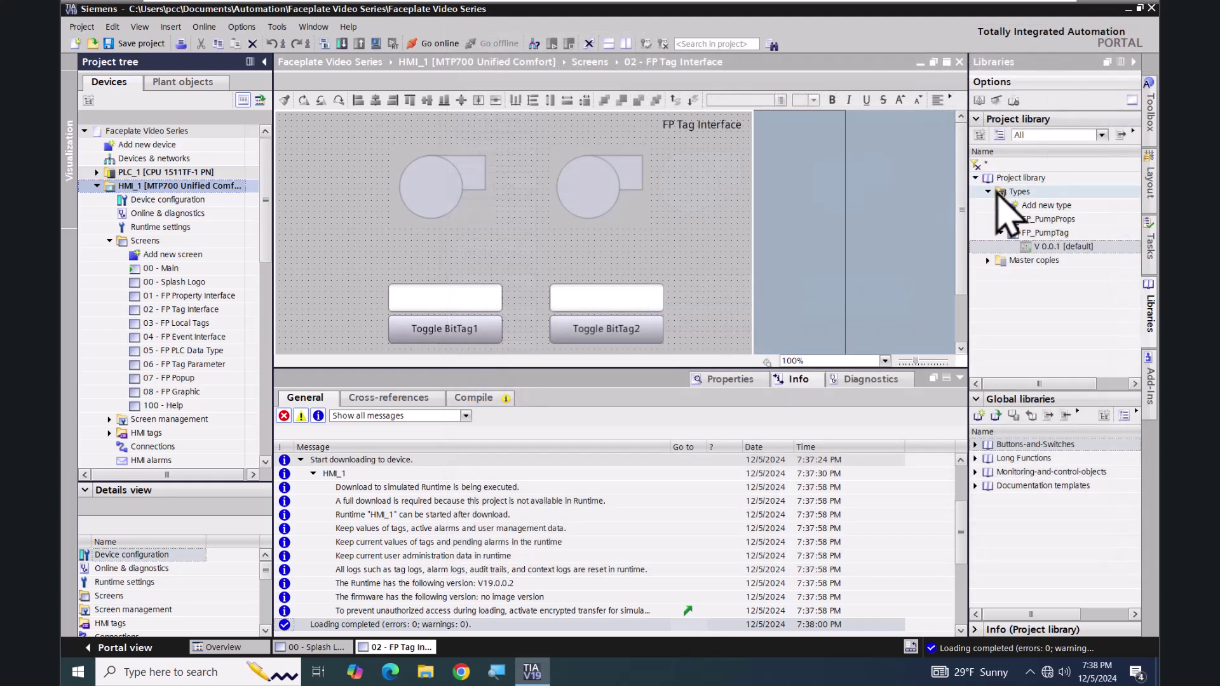
# - Jump from the right pump faceplate to its library version and select FP_PumpTag
pyautogui.click(997, 190)
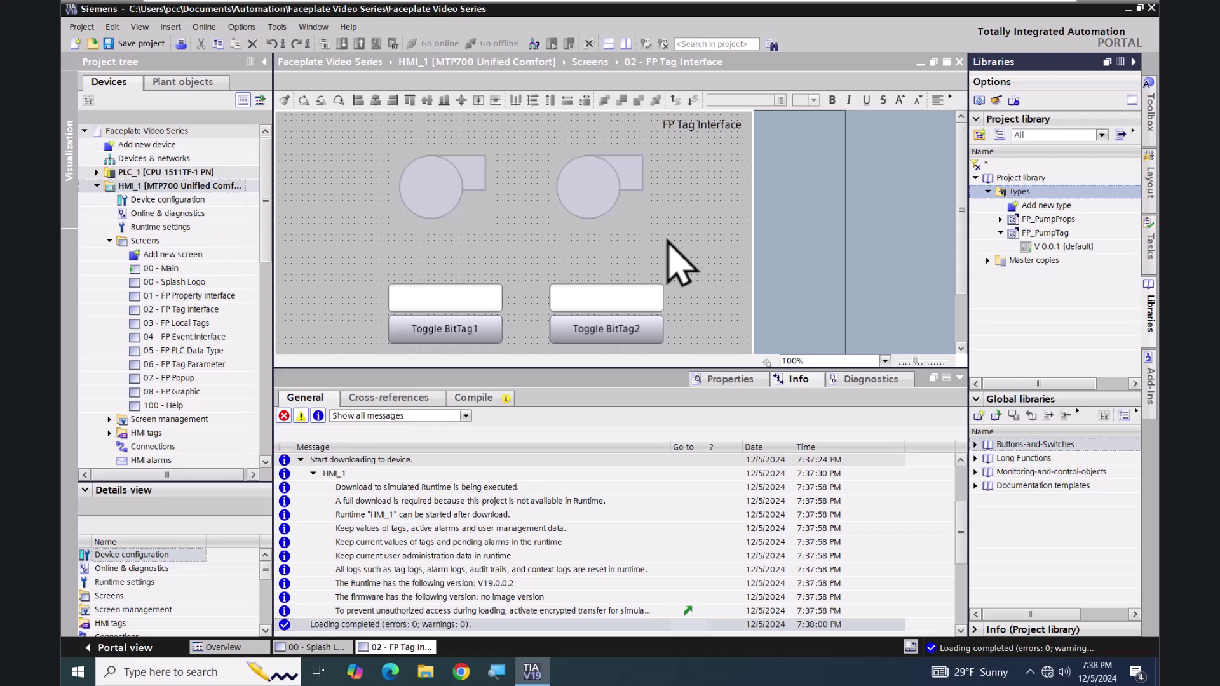
pyautogui.click(589, 188)
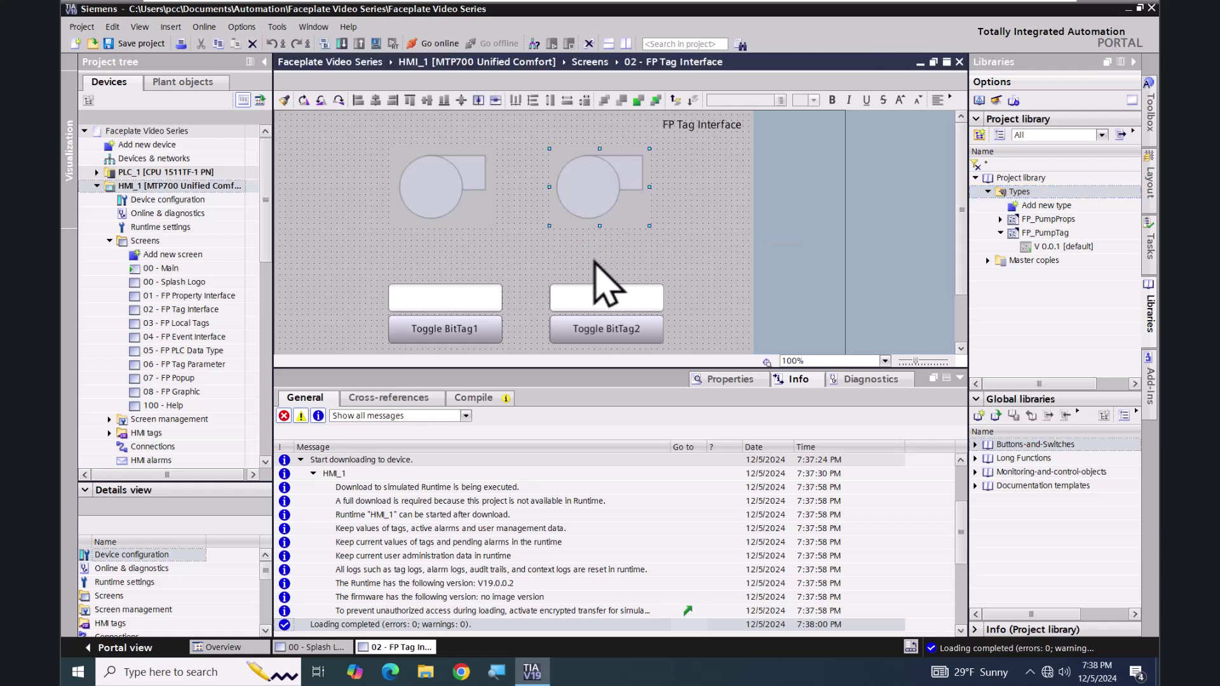
pyautogui.rightClick(591, 188)
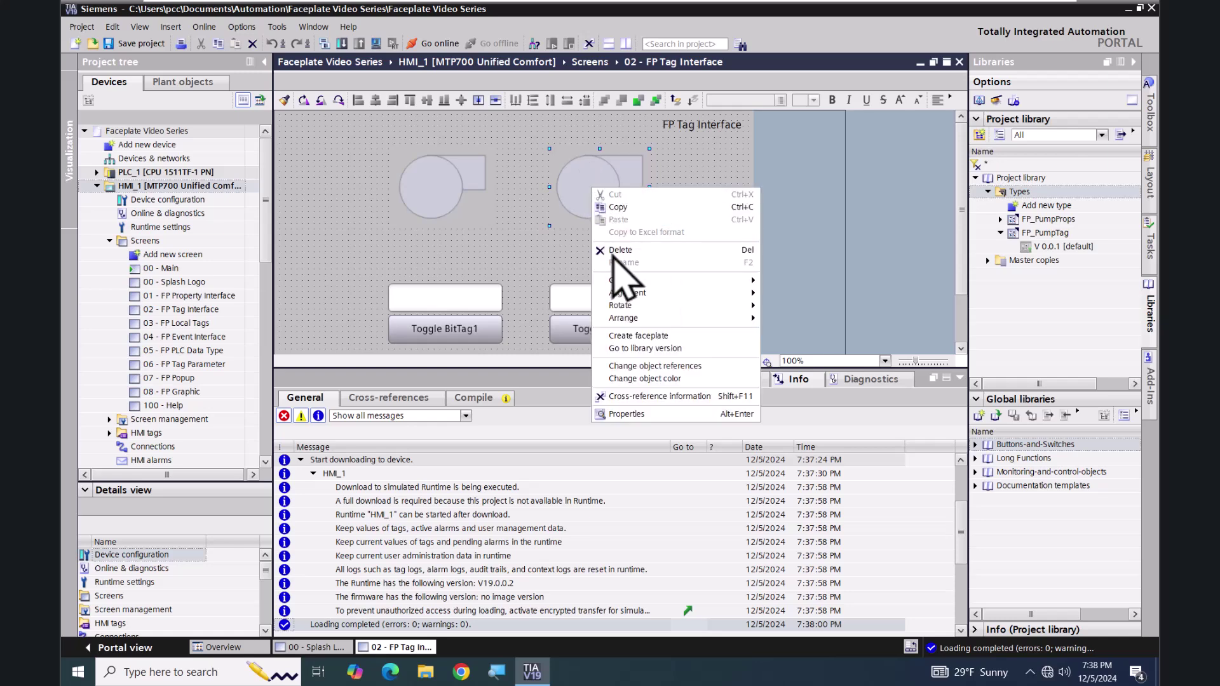
pyautogui.click(628, 349)
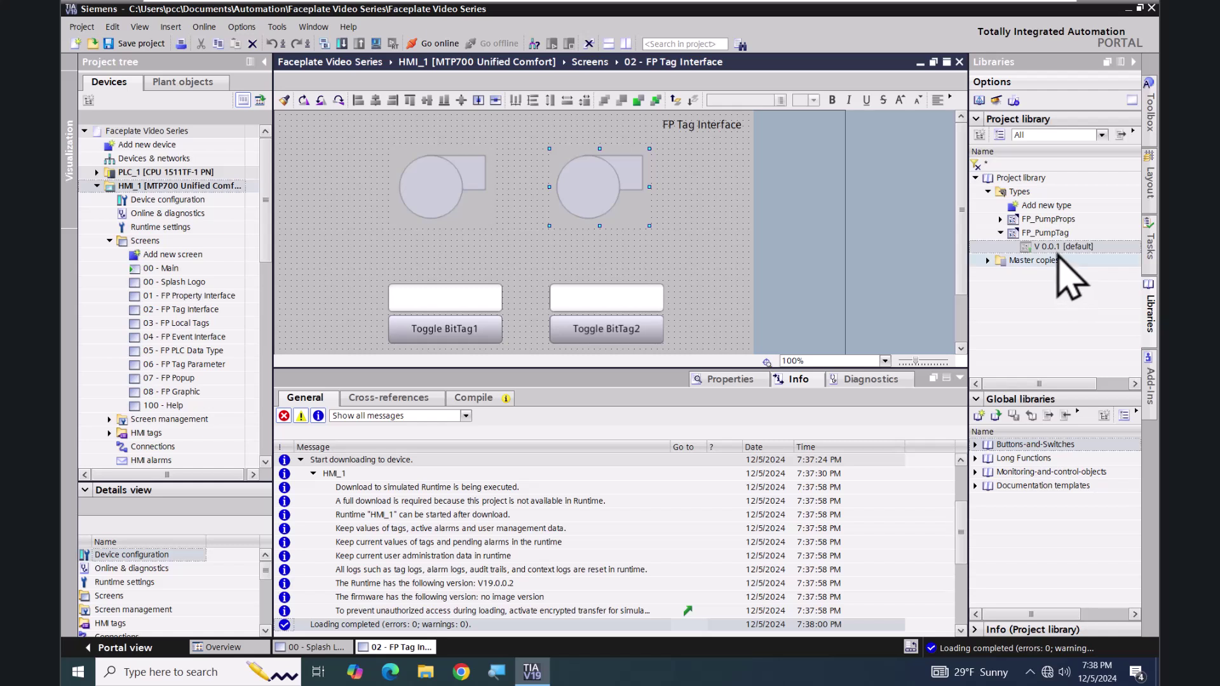
pyautogui.click(1029, 233)
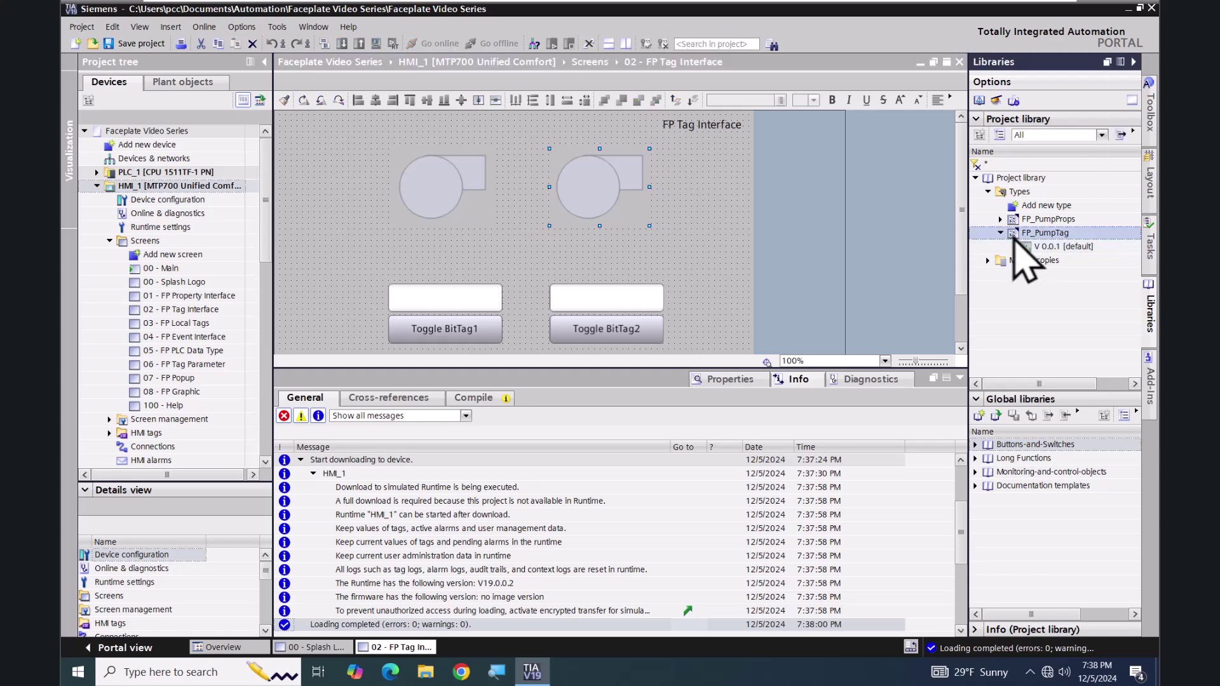
# - Duplicate the FP_PumpTag type in the Project library under the name FP_PumpTagCtrl
pyautogui.rightClick(1015, 234)
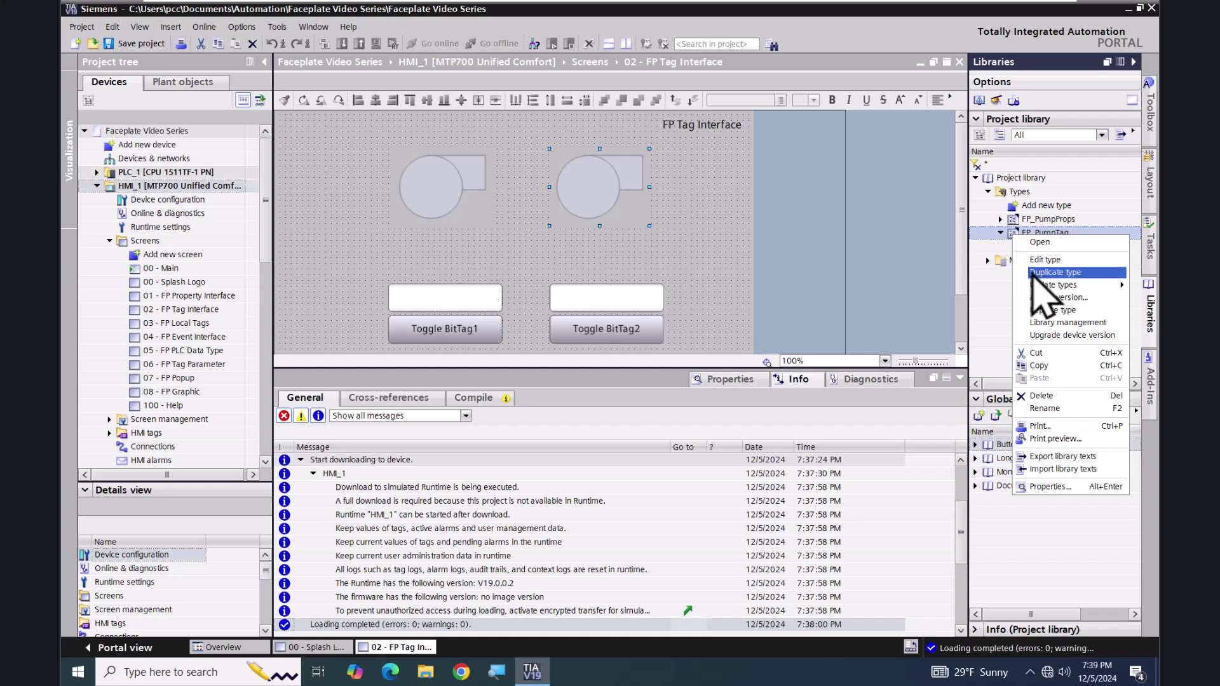
pyautogui.click(1055, 272)
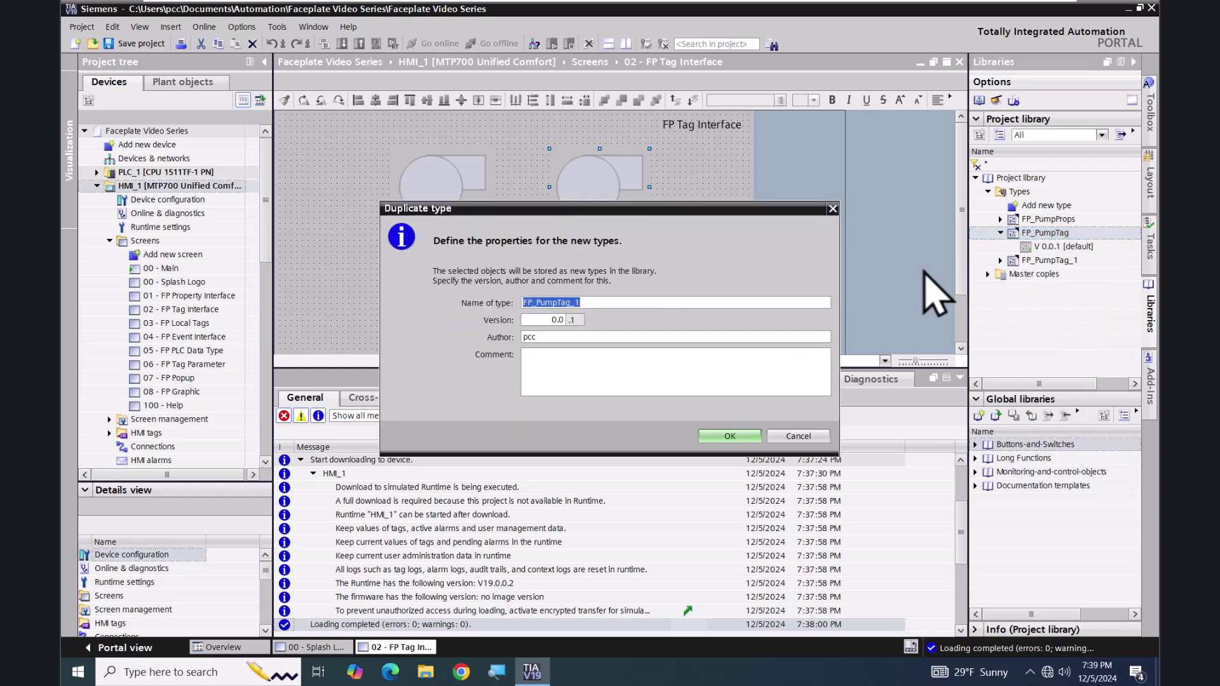
pyautogui.click(600, 306)
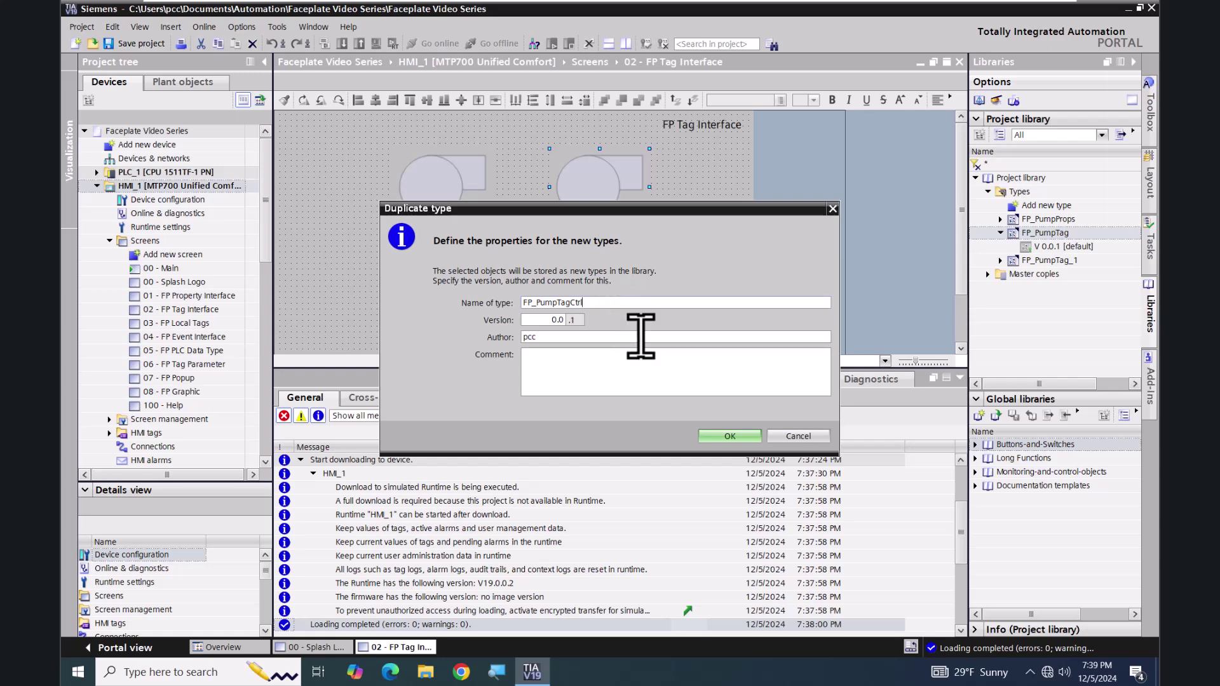
pyautogui.click(730, 437)
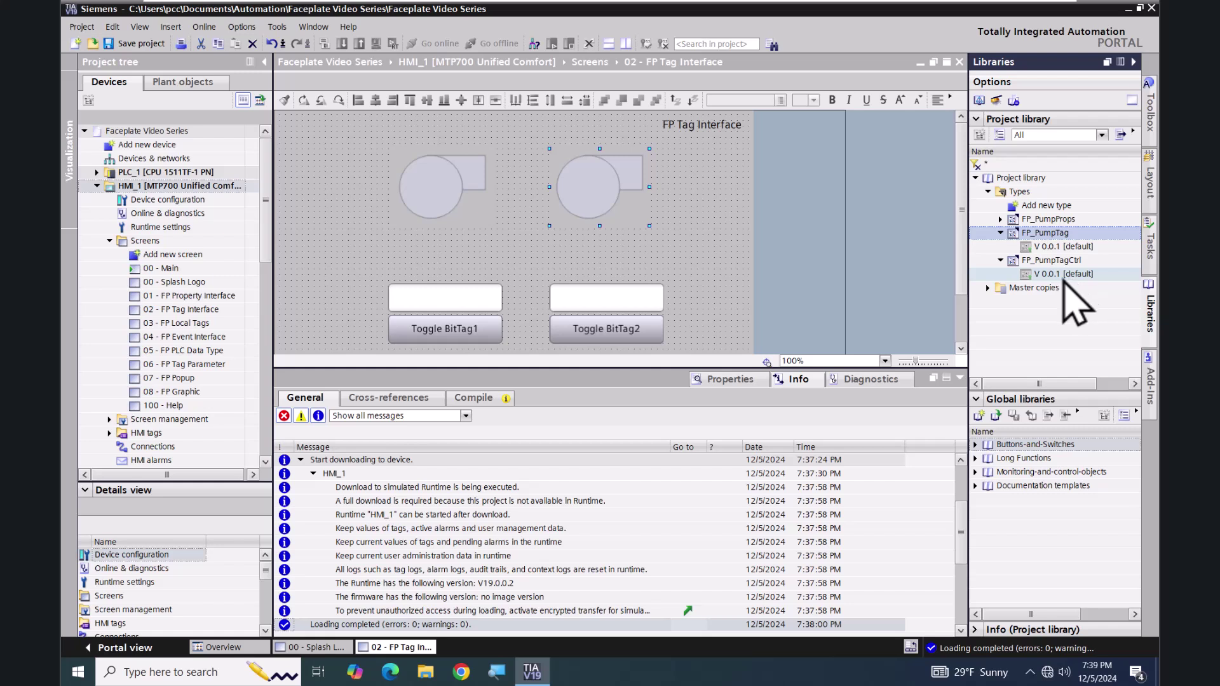
# - Edit FP_PumpTagCtrl V 0.0.1 and add a Button, narrowed to sit over the pump graphic
pyautogui.rightClick(1050, 274)
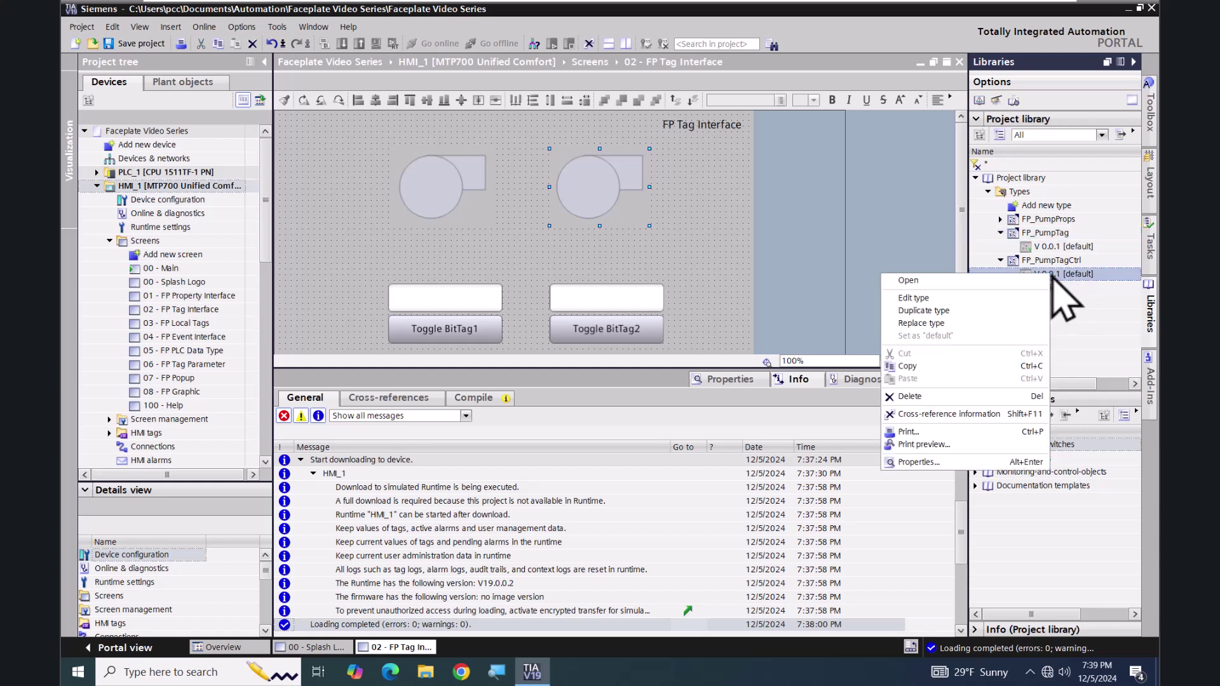
pyautogui.click(925, 298)
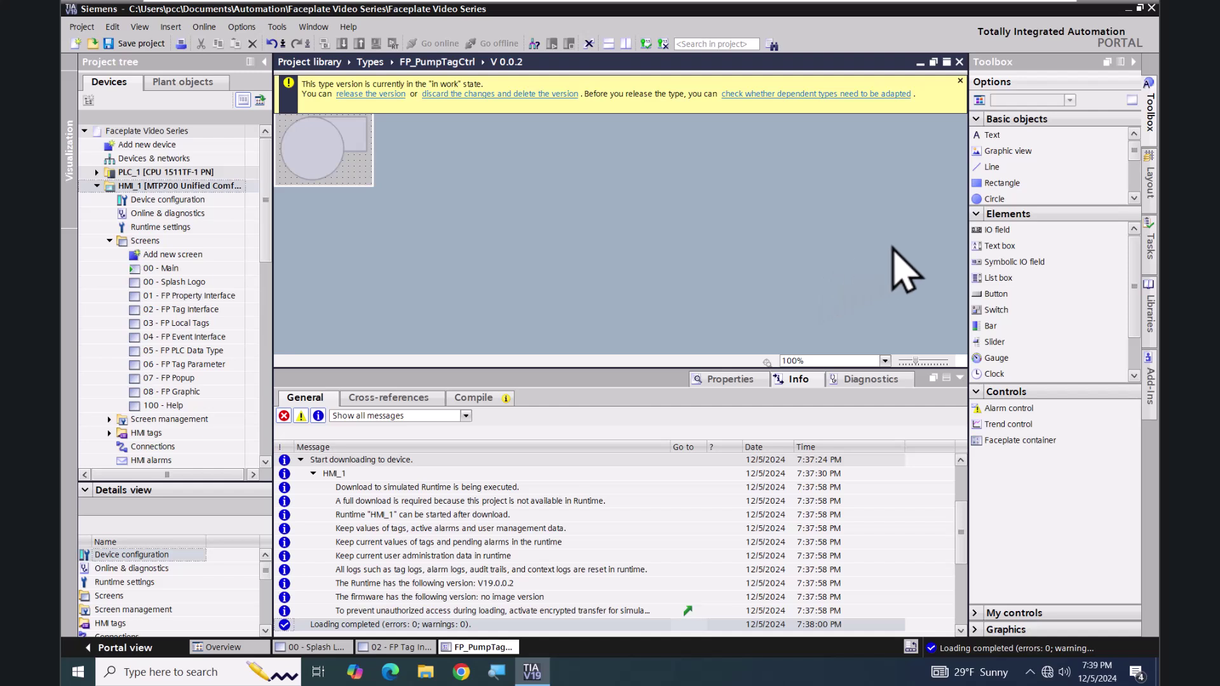
pyautogui.click(988, 295)
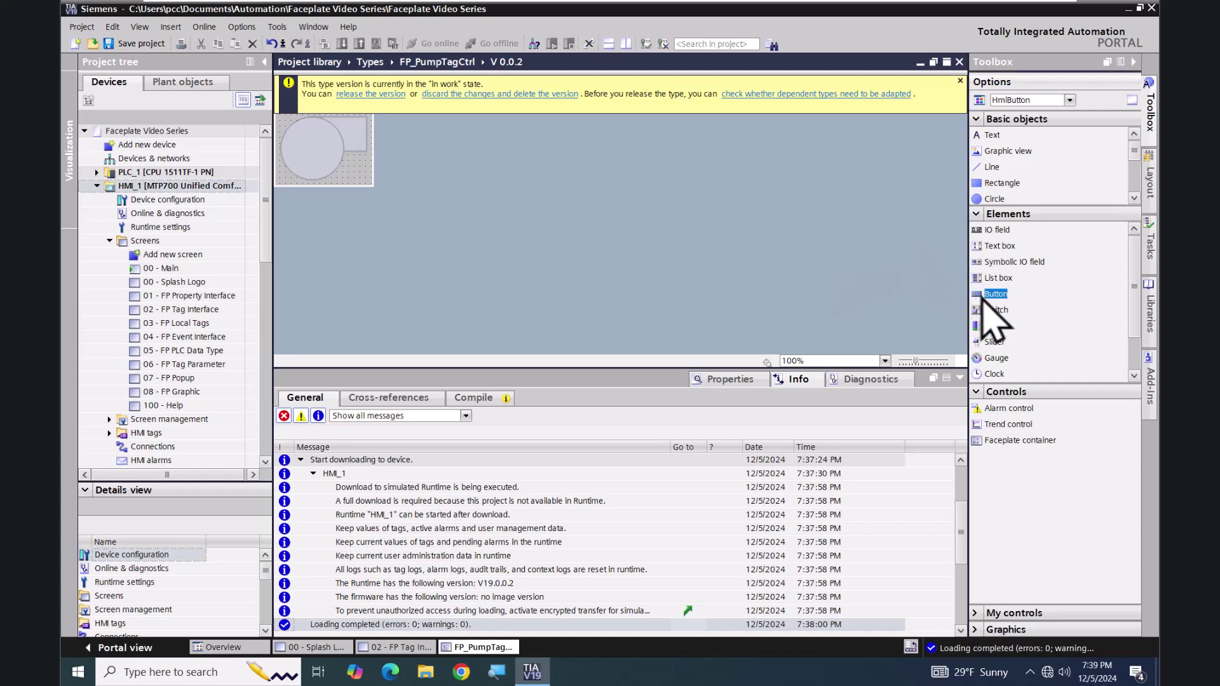
pyautogui.moveTo(981, 299); pyautogui.dragTo(290, 125)
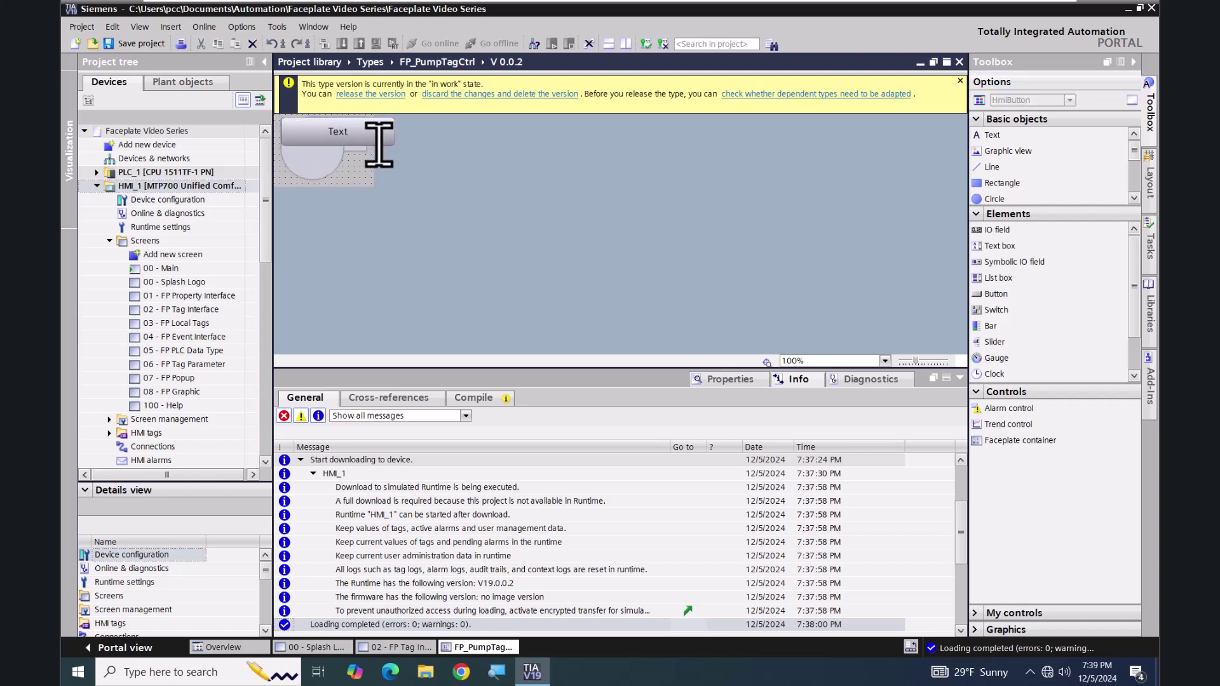
pyautogui.click(354, 144)
pyautogui.moveTo(394, 131); pyautogui.dragTo(327, 182)
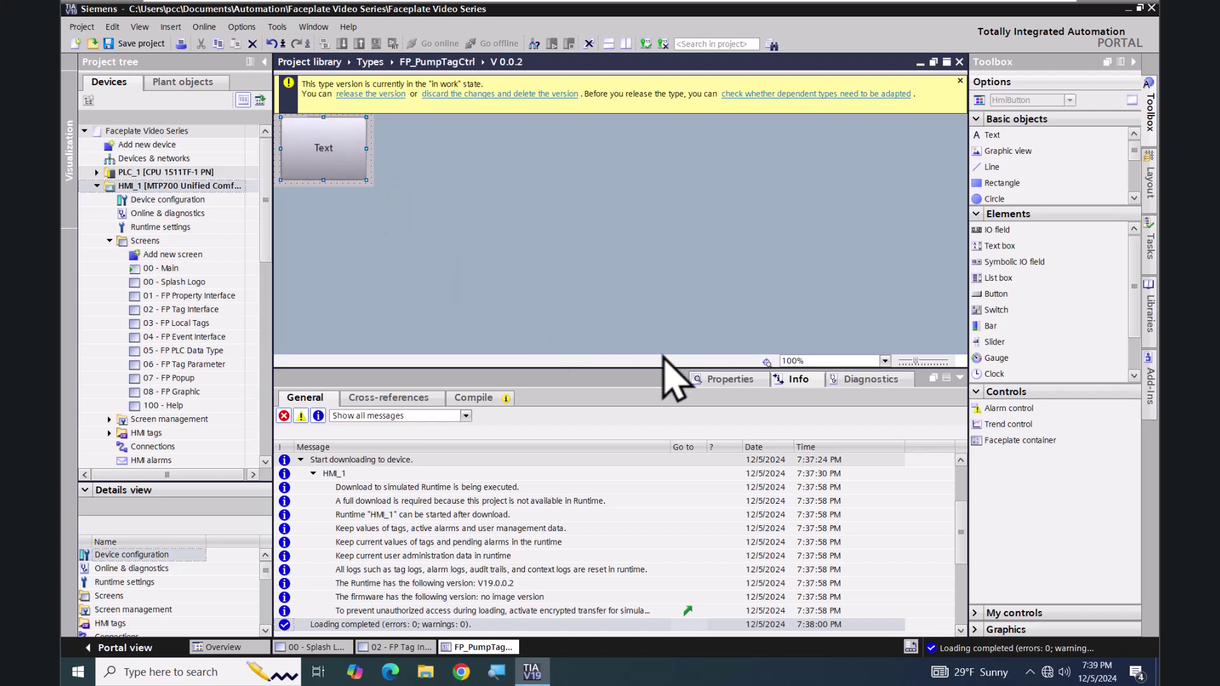
pyautogui.click(725, 381)
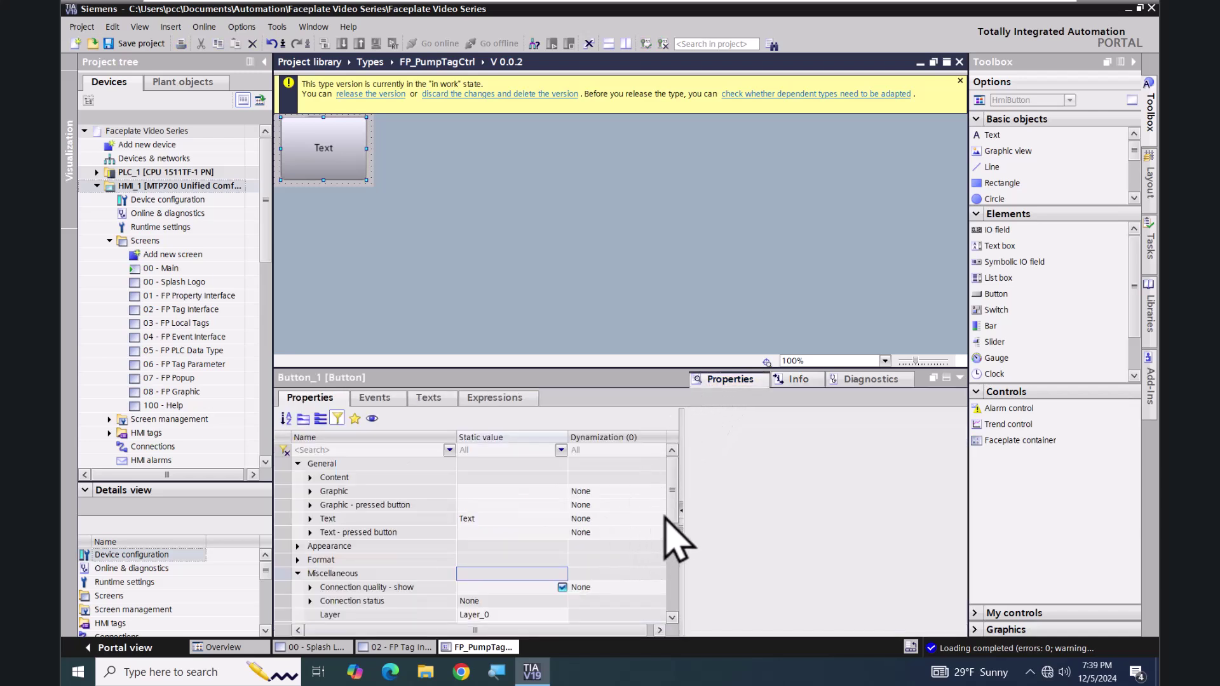
# - Move the button to Layer_1 and rename it Button_Inv
pyautogui.scroll(-1, 675, 519)
pyautogui.scroll(-4, 677, 524)
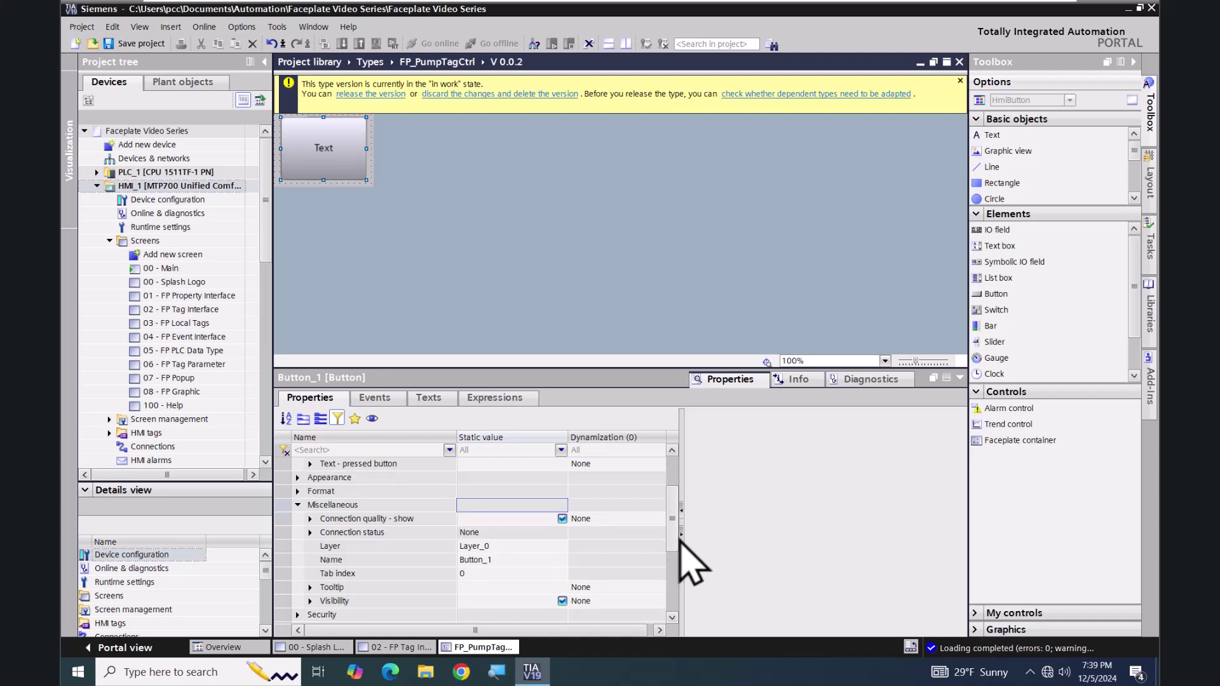
pyautogui.click(484, 547)
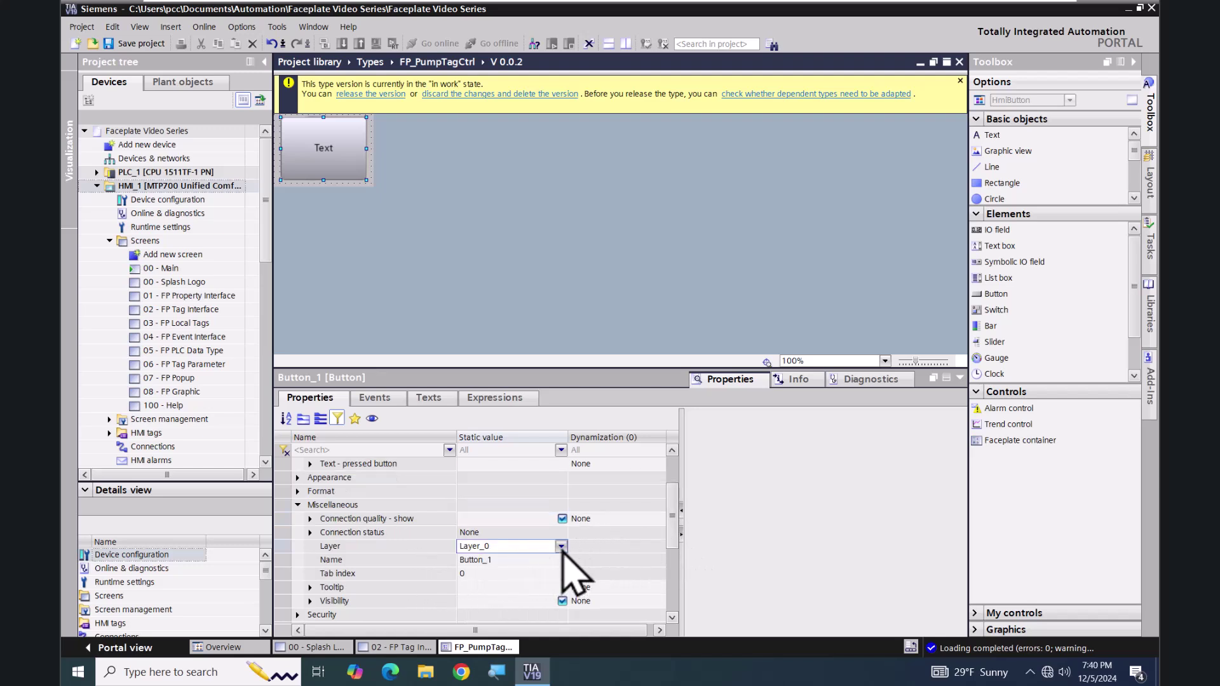
pyautogui.click(561, 546)
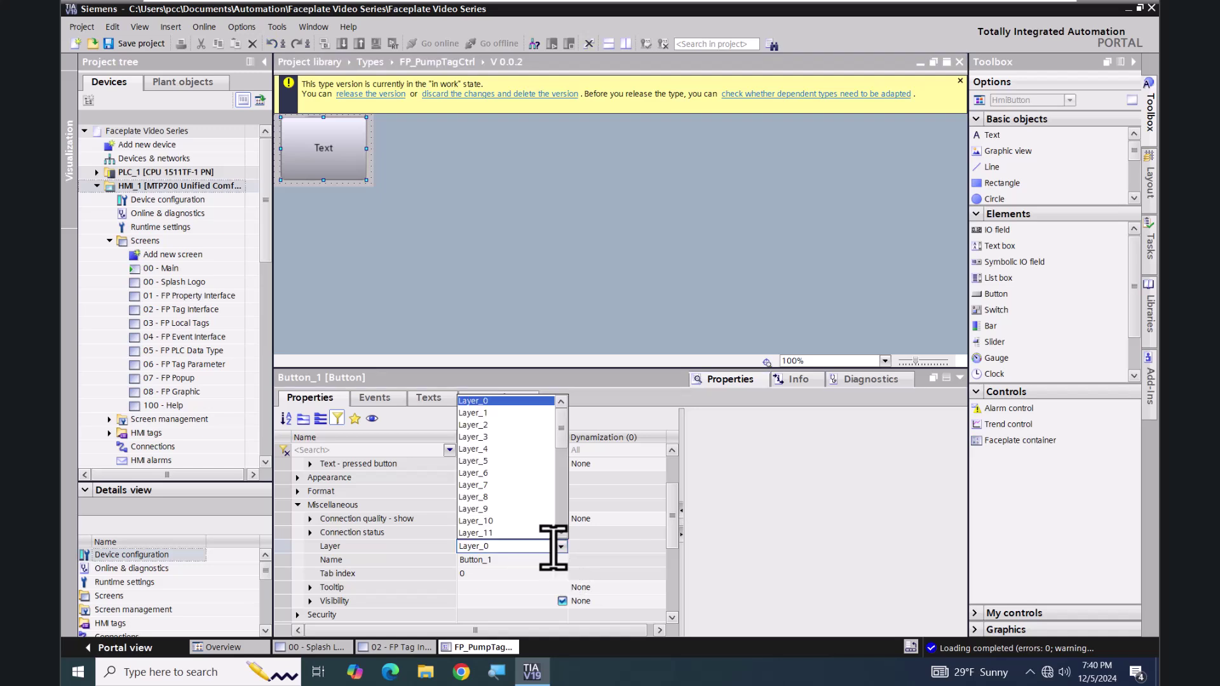
pyautogui.click(483, 413)
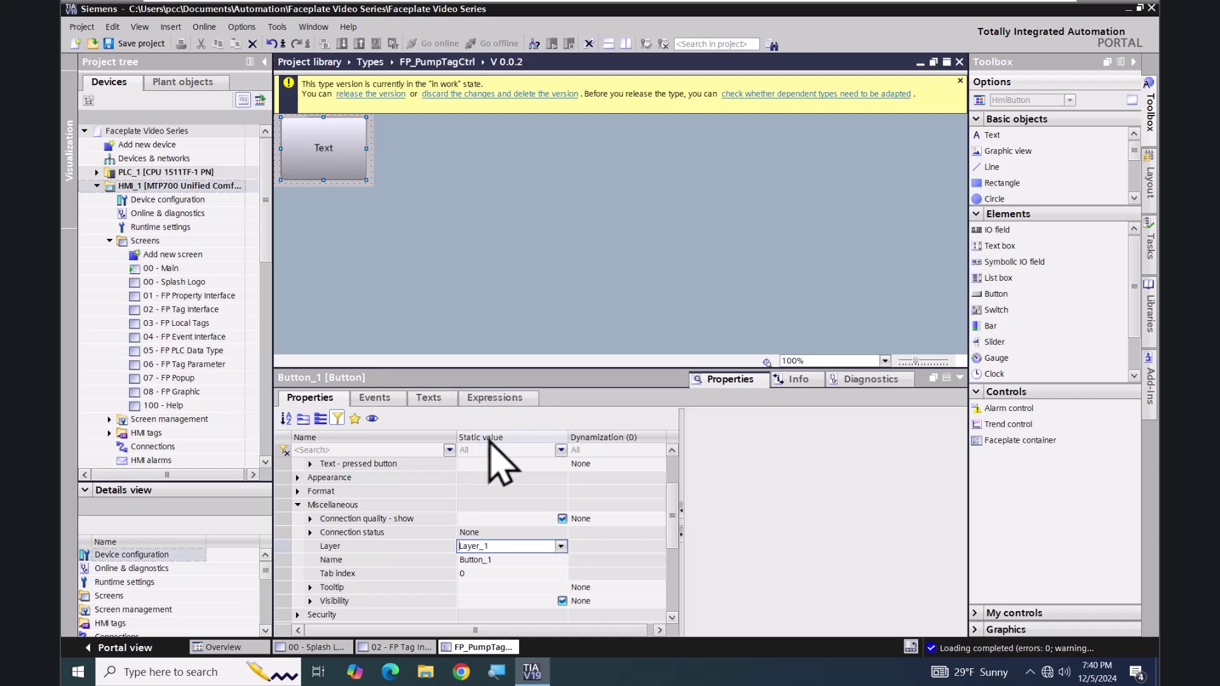
pyautogui.click(496, 560)
pyautogui.click(506, 560)
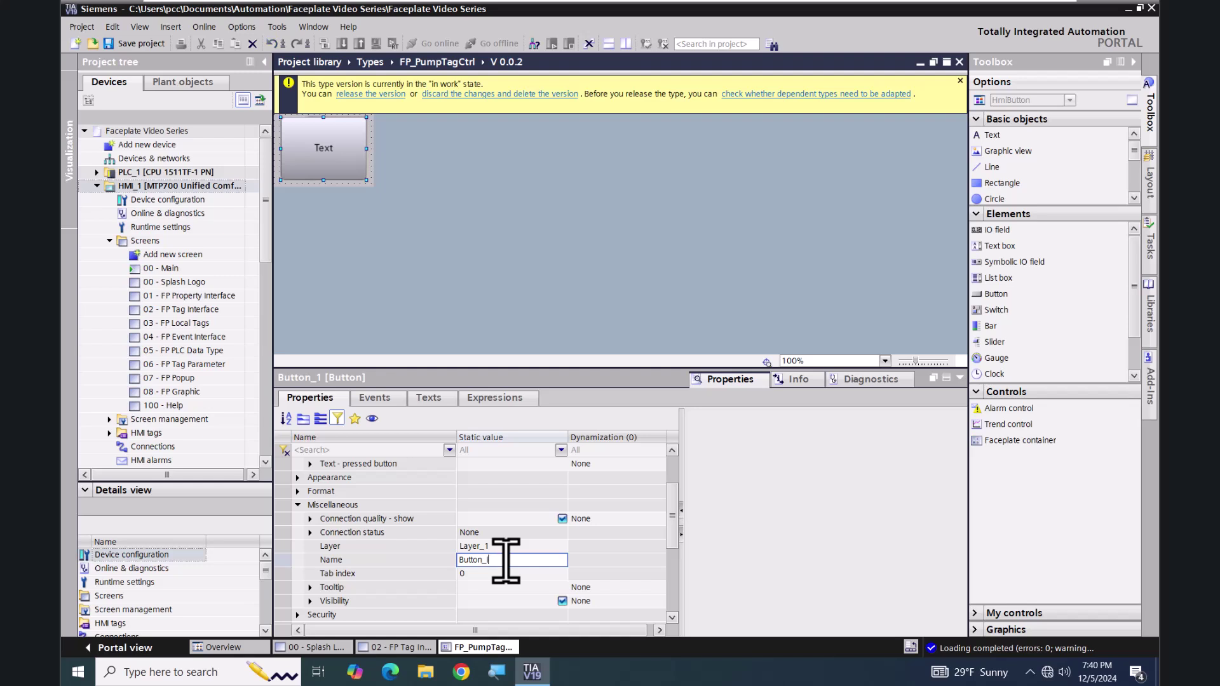
pyautogui.write('Inv')
pyautogui.press('Tab')
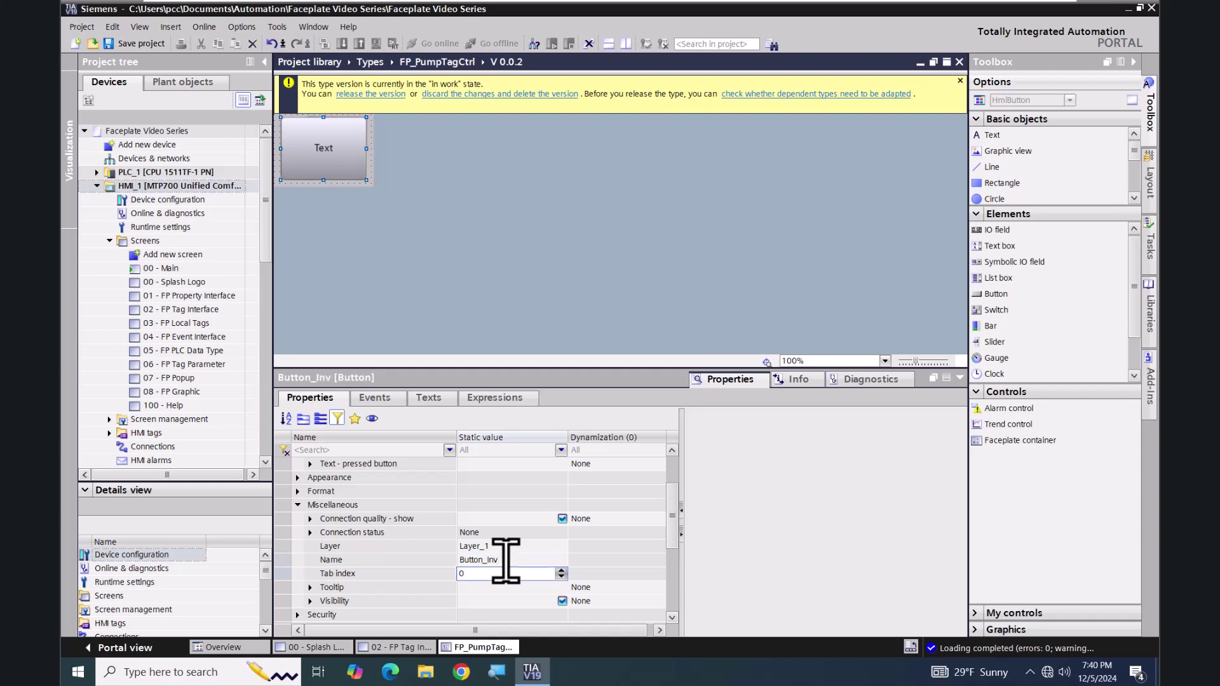
# - Set the button's opacity to 0 so it becomes invisible
pyautogui.click(298, 479)
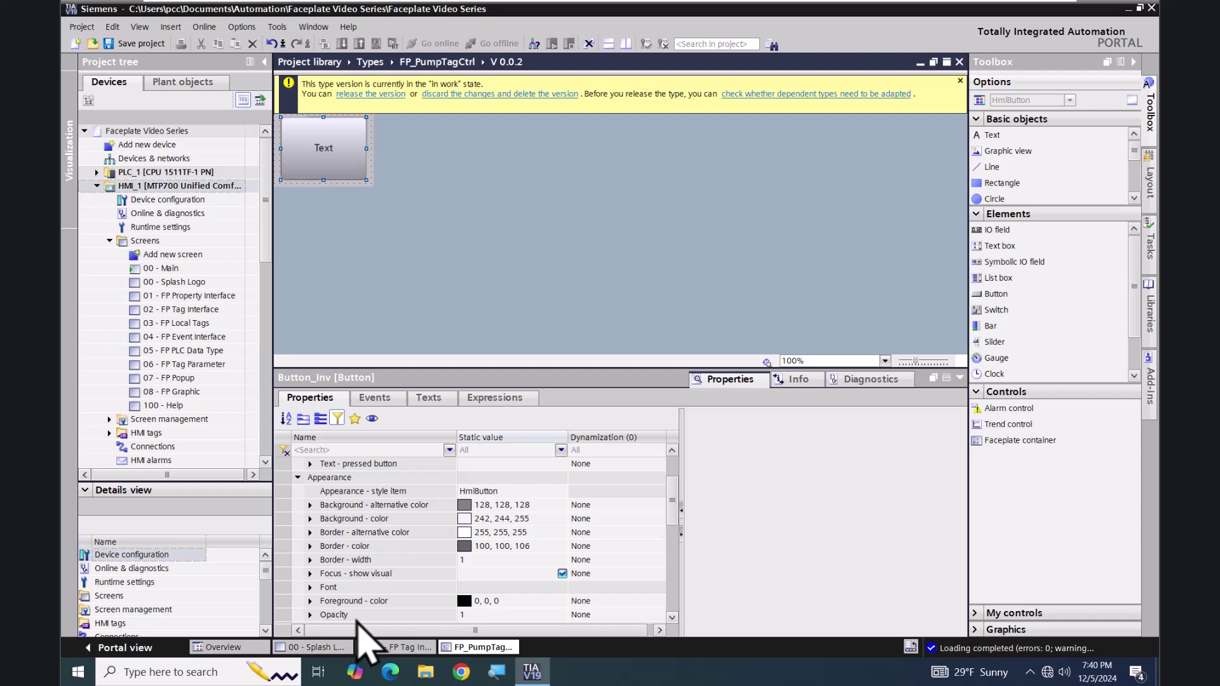
pyautogui.click(467, 615)
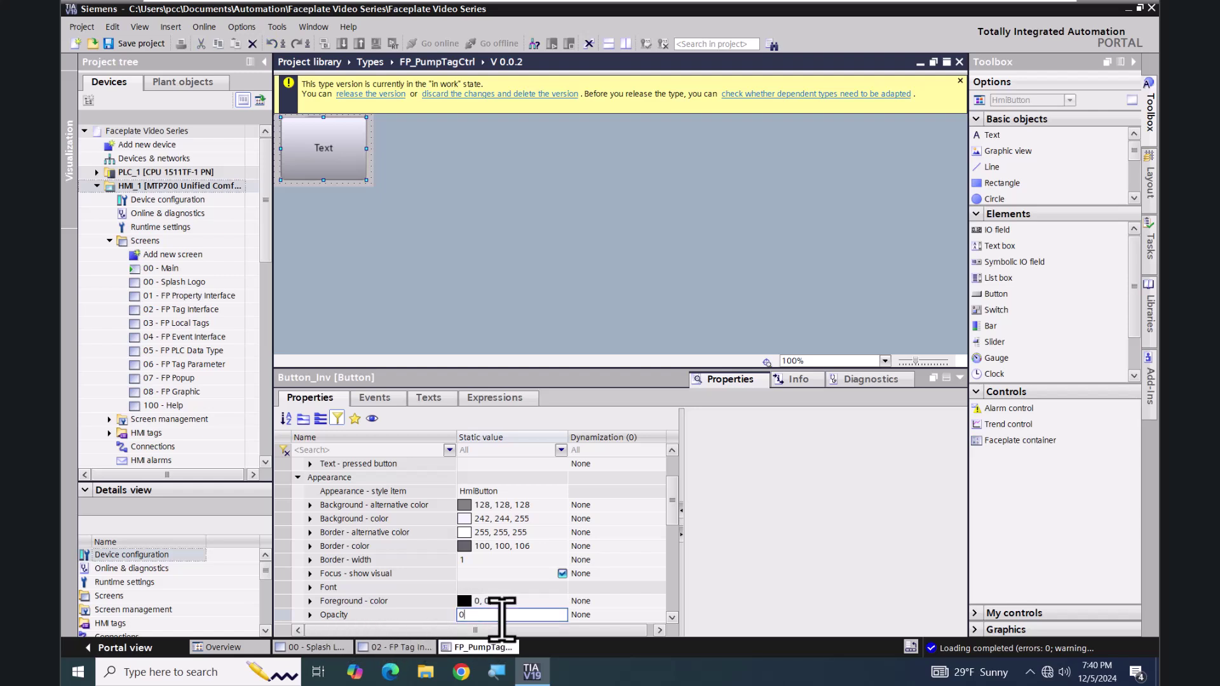
pyautogui.write('0')
pyautogui.press('Return')
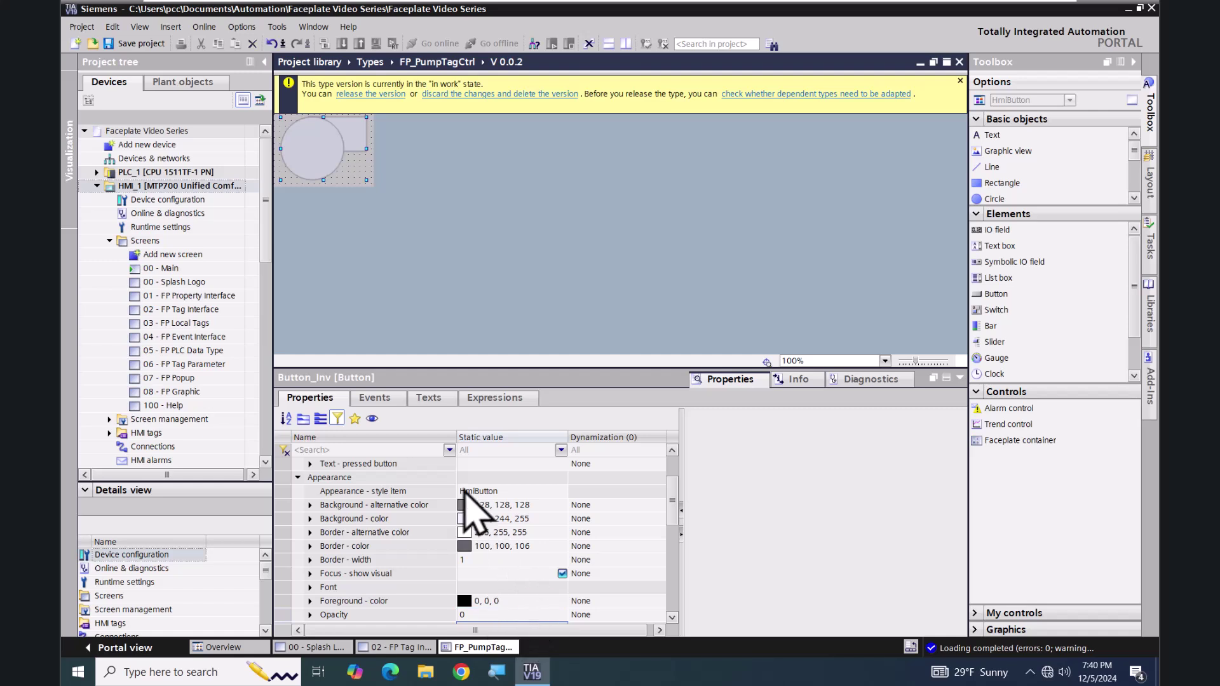
pyautogui.click(381, 399)
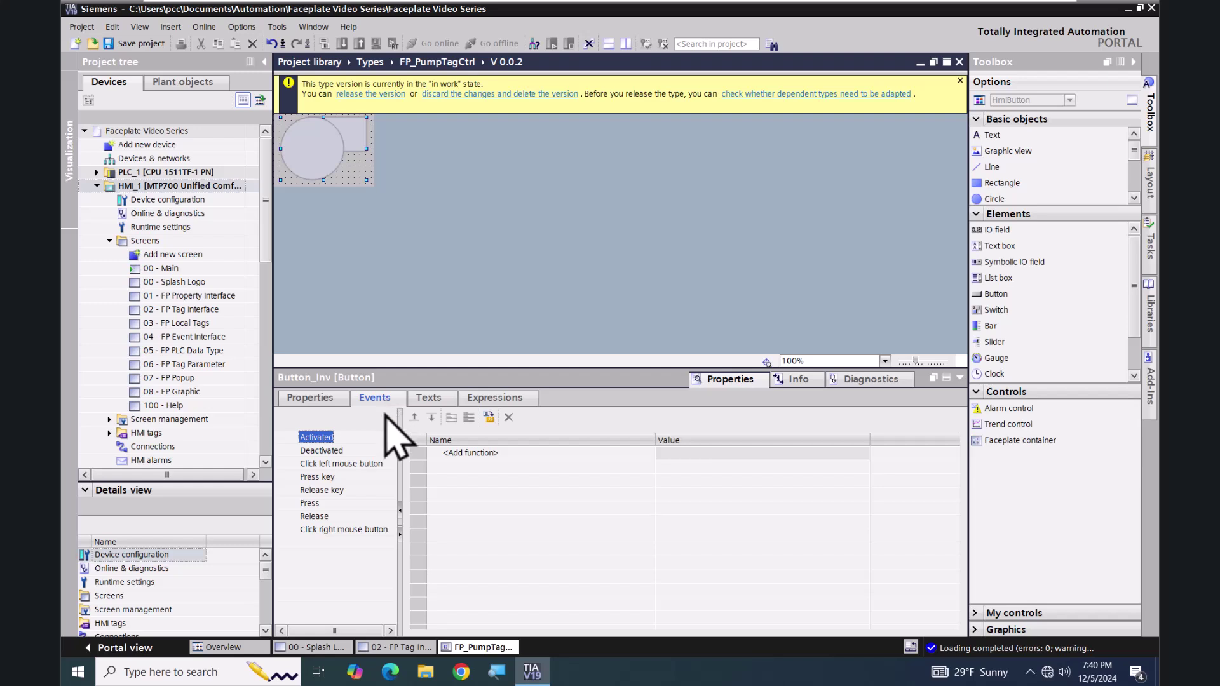
# - Make Button_Inv's left click run InvertBitInTag on the PumpStatus tag, bit 0
pyautogui.click(335, 465)
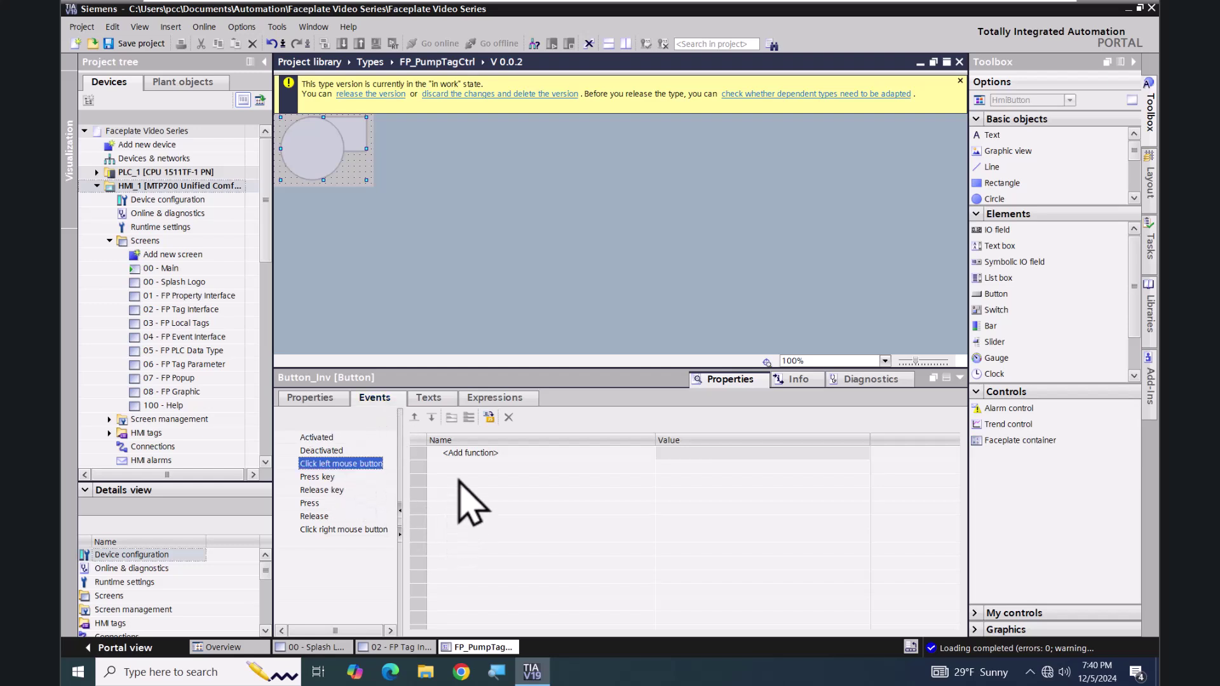
pyautogui.click(467, 453)
pyautogui.write('in')
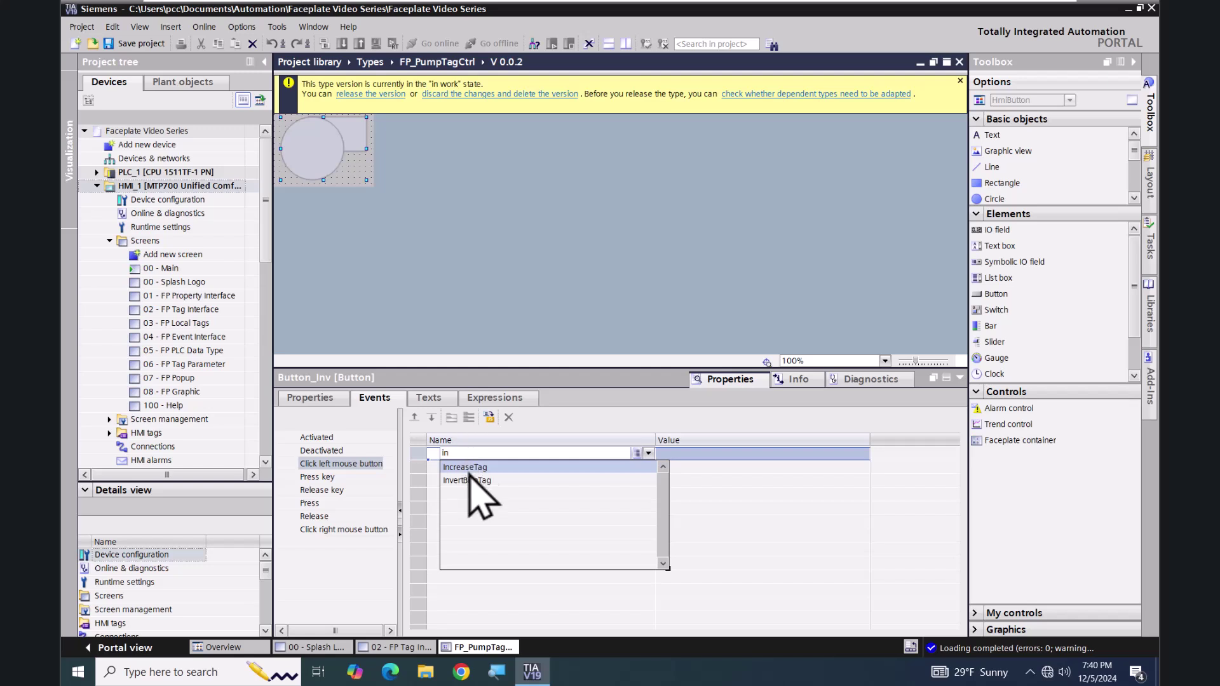
pyautogui.click(473, 480)
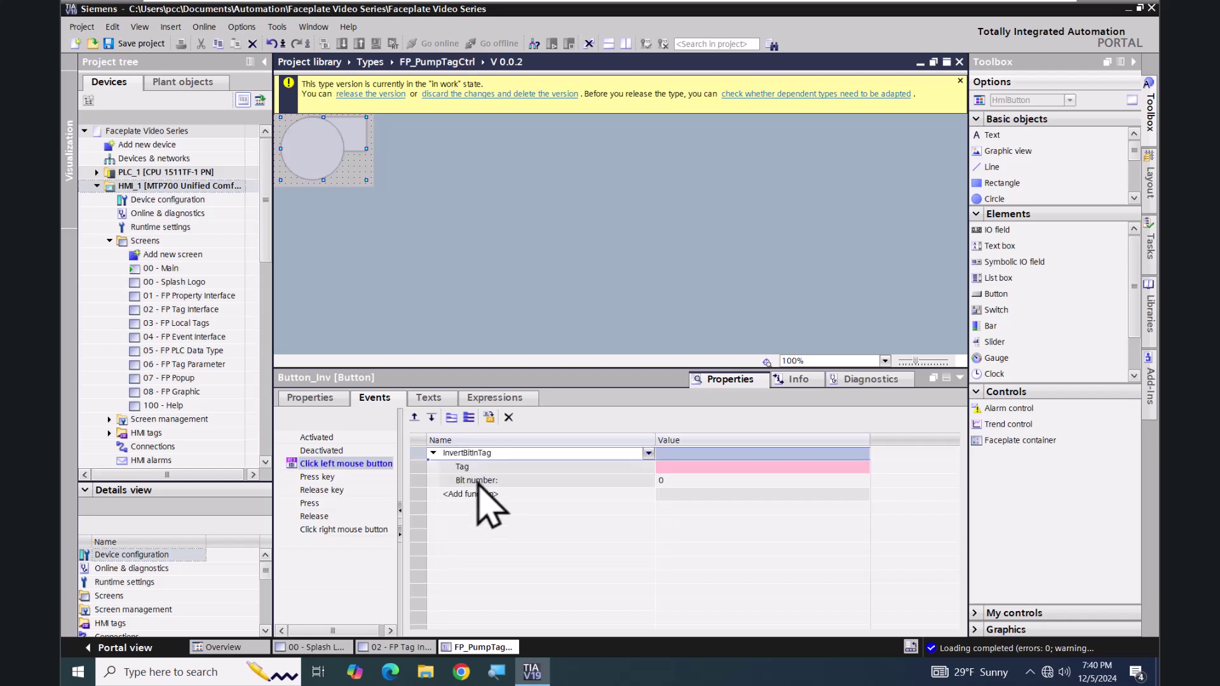
pyautogui.click(693, 469)
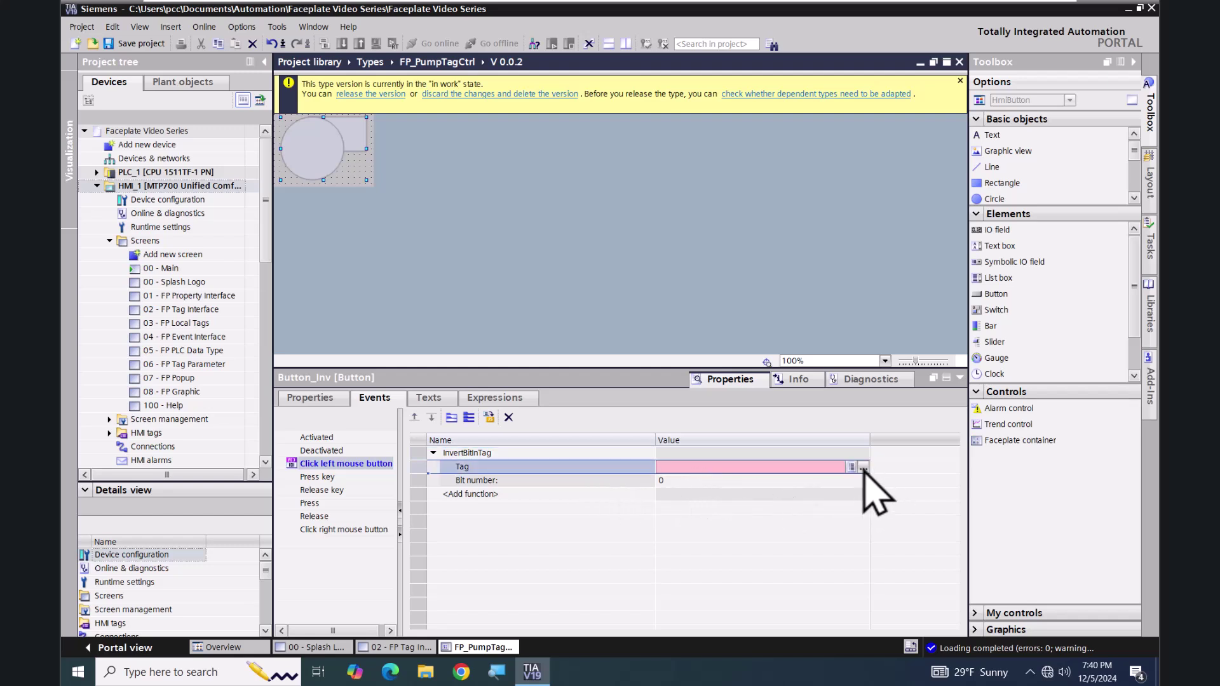
pyautogui.click(863, 468)
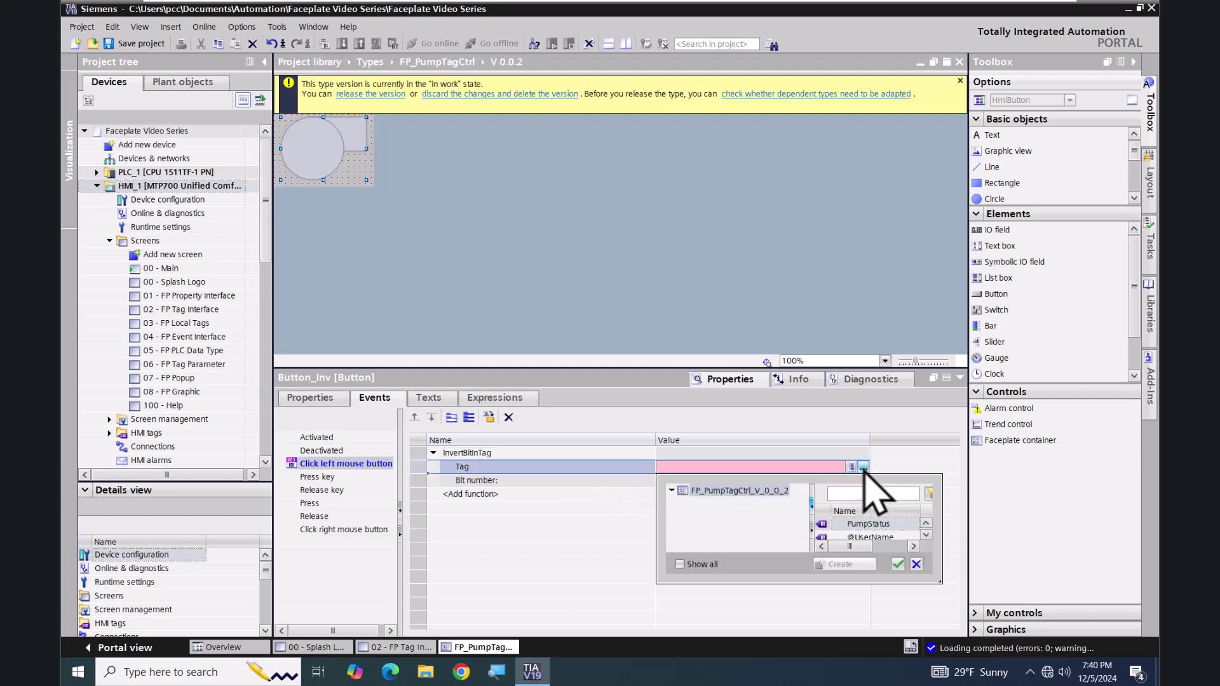
pyautogui.click(825, 525)
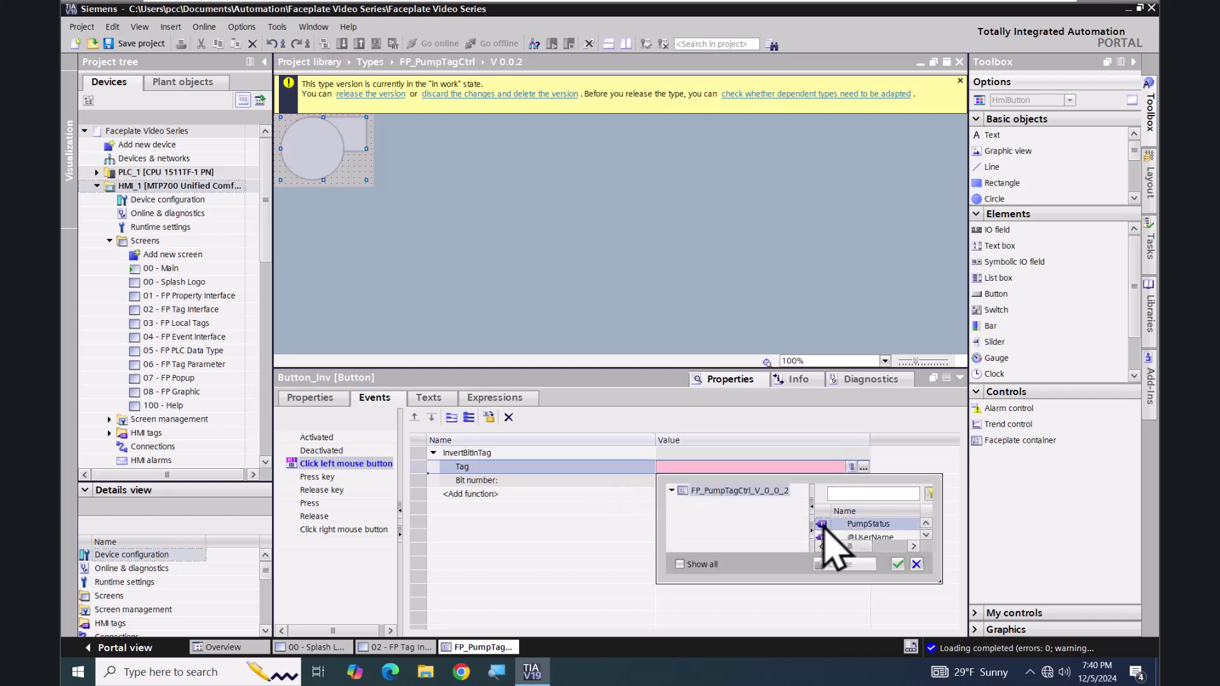
pyautogui.click(897, 564)
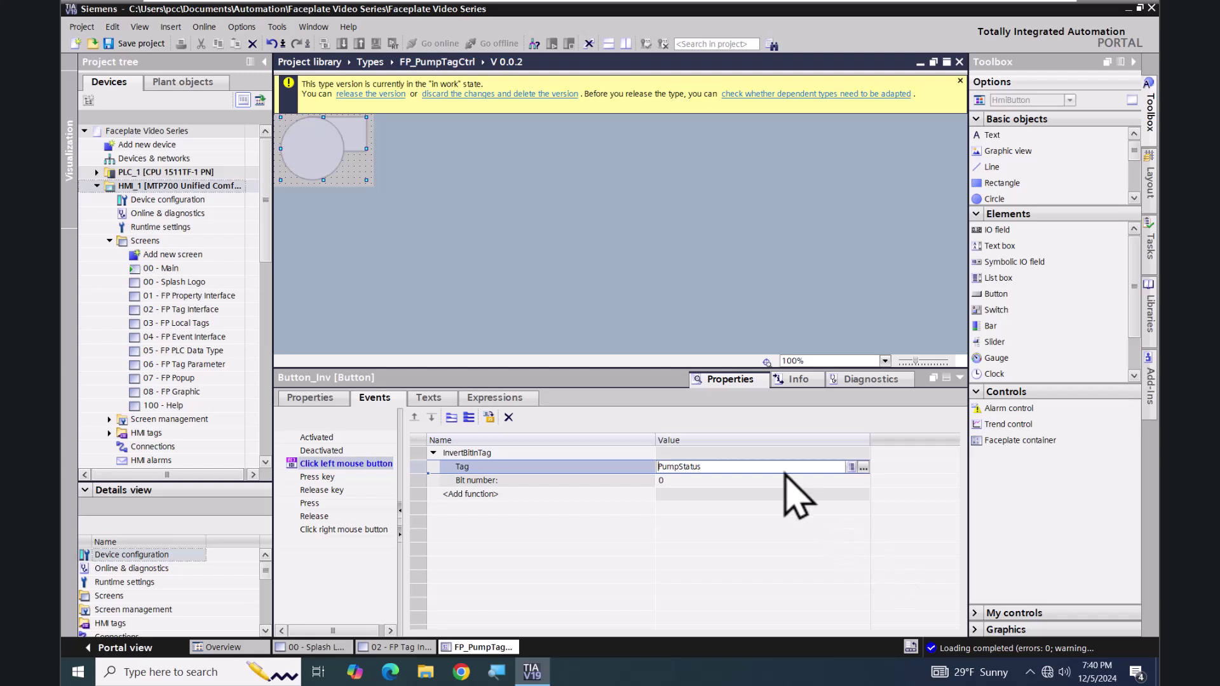
pyautogui.click(383, 94)
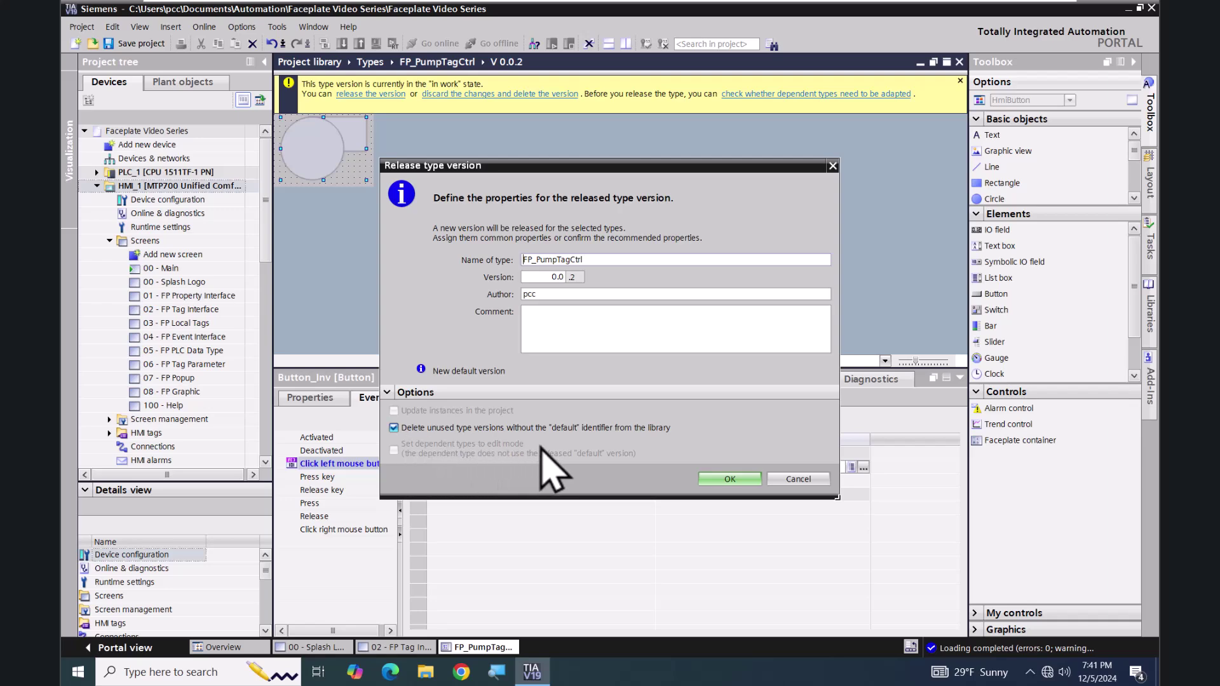
# - Confirm releasing FP_PumpTagCtrl version 0.0.2 as the default version
pyautogui.click(724, 482)
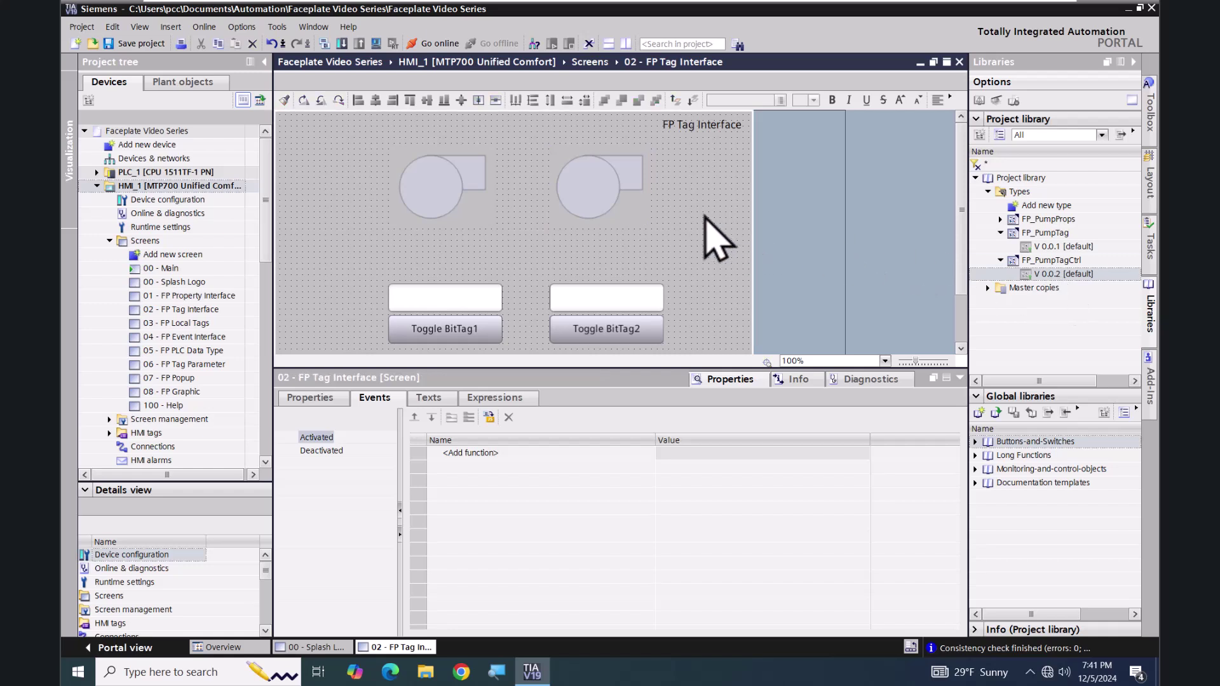
# - Replace the right pump faceplate with FP_PumpTagCtrl V 0.0.2 from the Project library
pyautogui.click(581, 186)
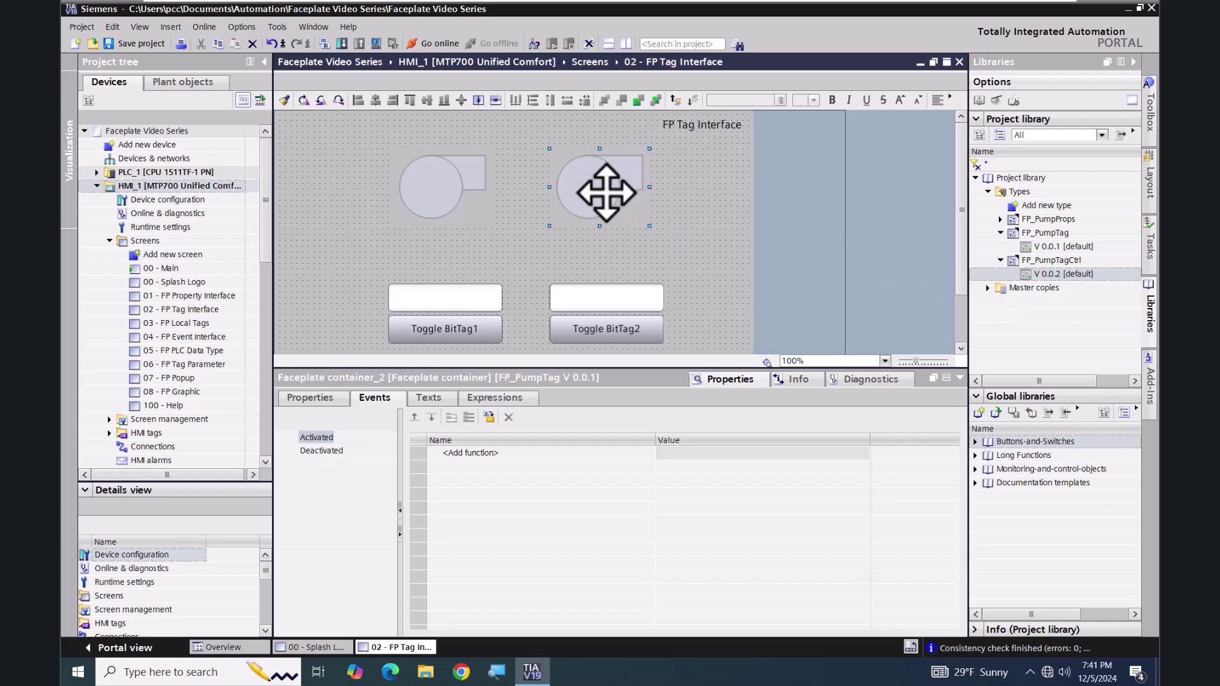
pyautogui.press('Delete')
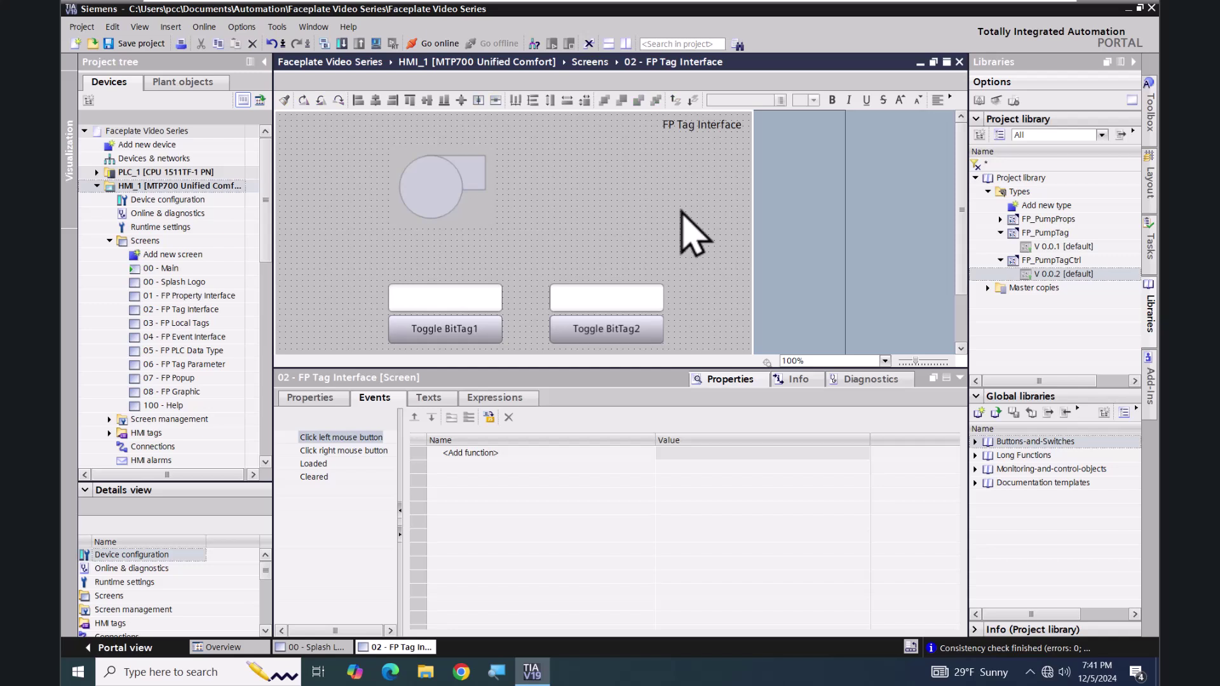
pyautogui.moveTo(1029, 278); pyautogui.dragTo(550, 152)
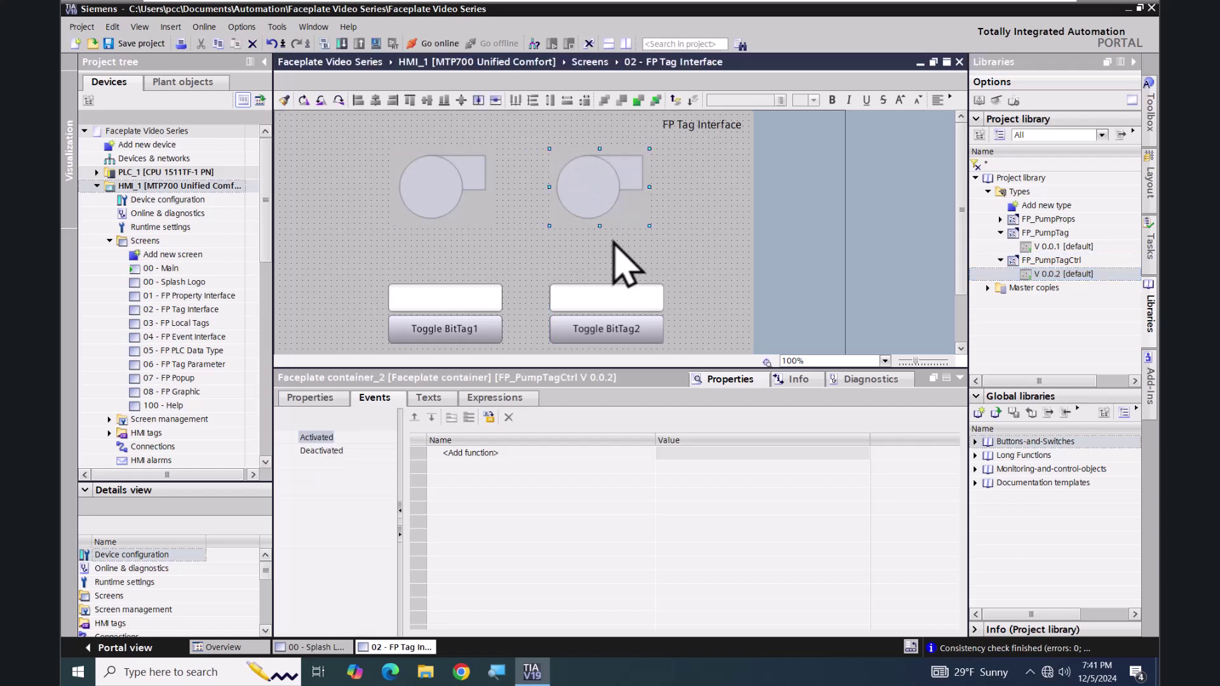
# - Connect the new faceplate's PumpStatus interface to BitTag2
pyautogui.click(312, 398)
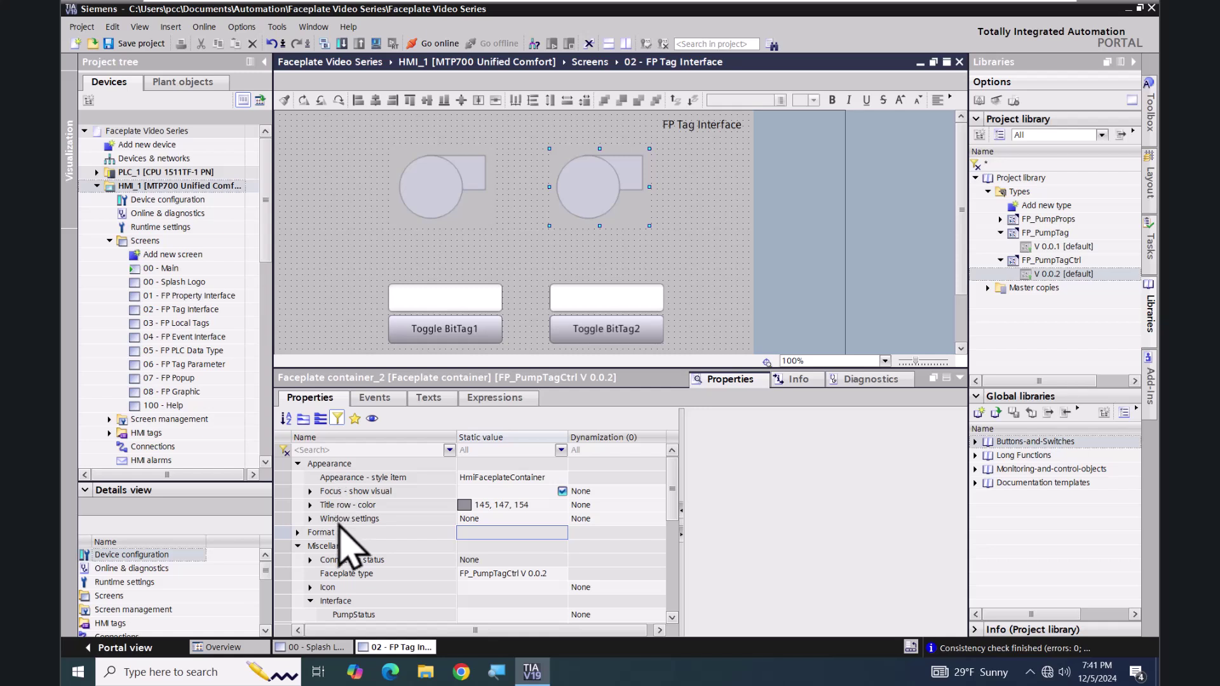
pyautogui.click(502, 614)
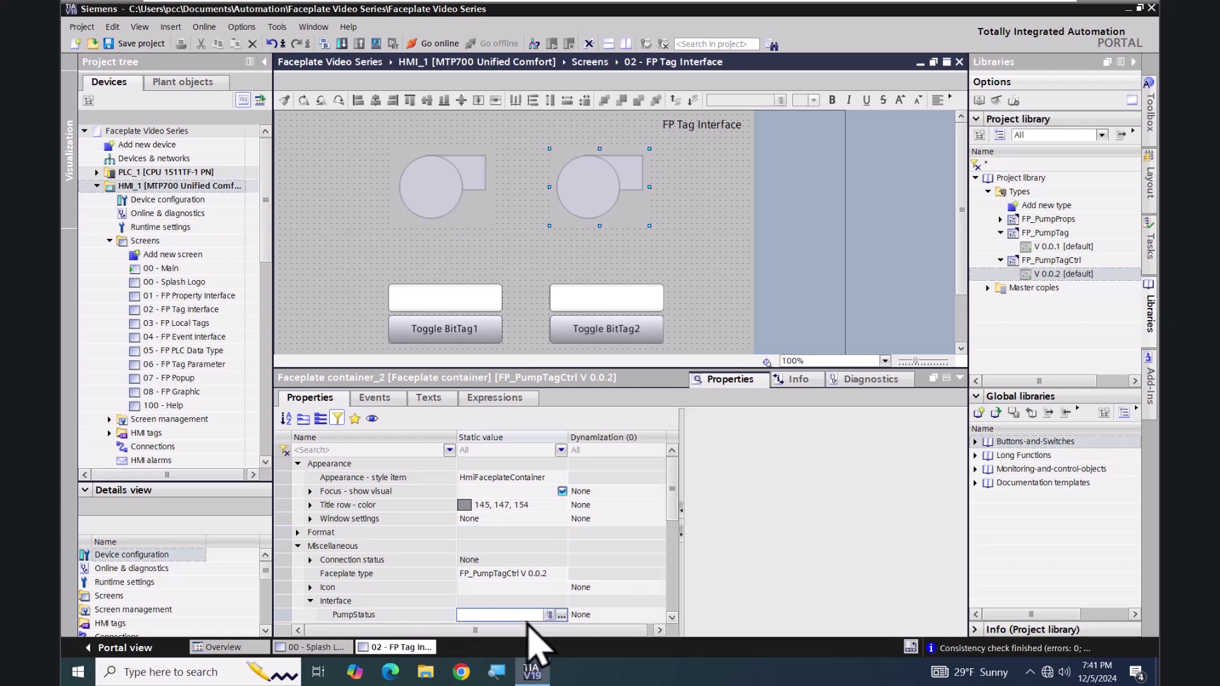
pyautogui.click(561, 615)
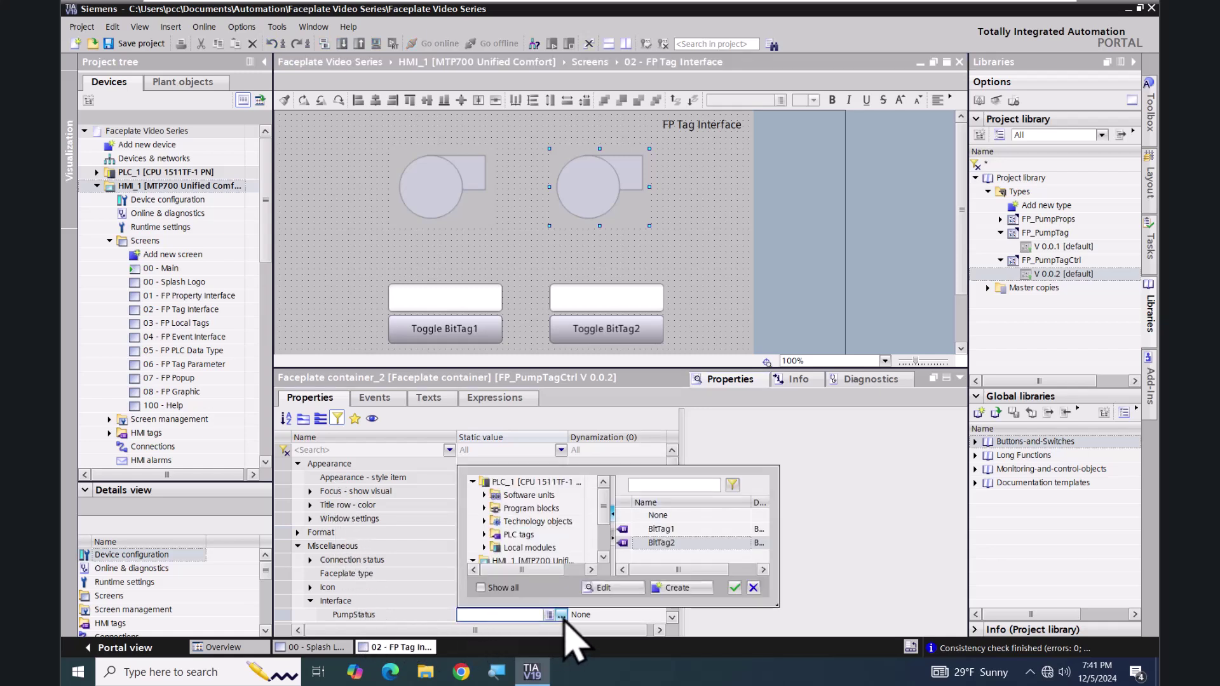
pyautogui.click(623, 544)
pyautogui.click(734, 588)
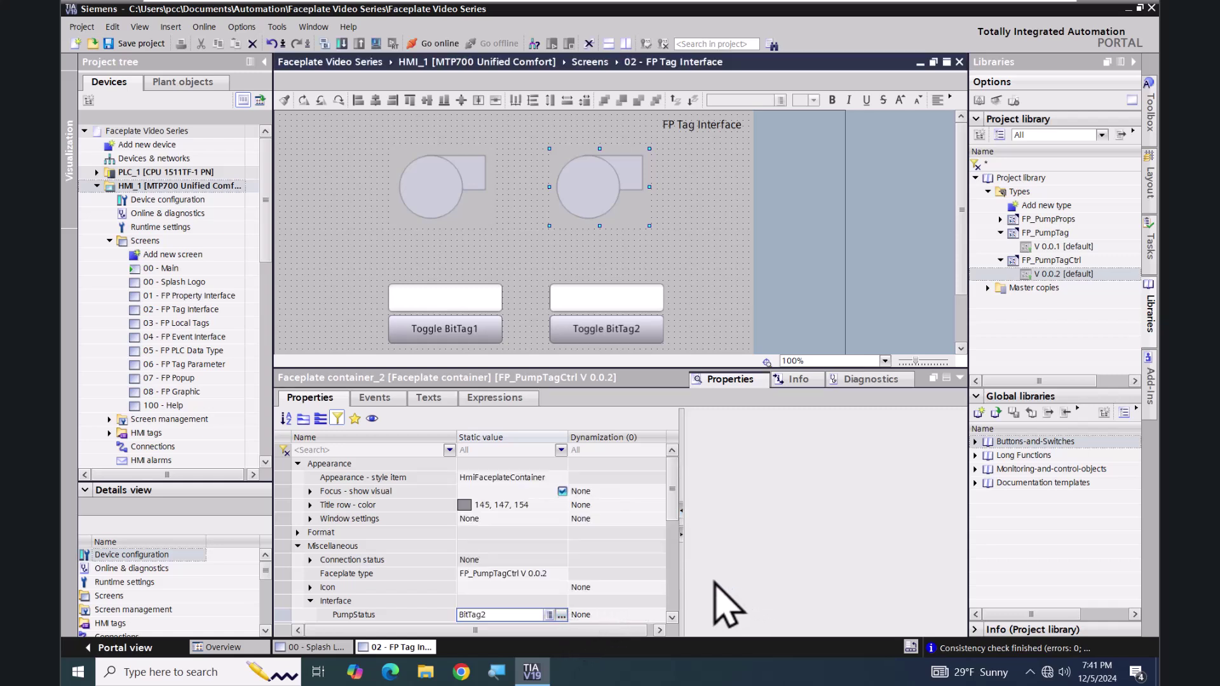
pyautogui.click(691, 300)
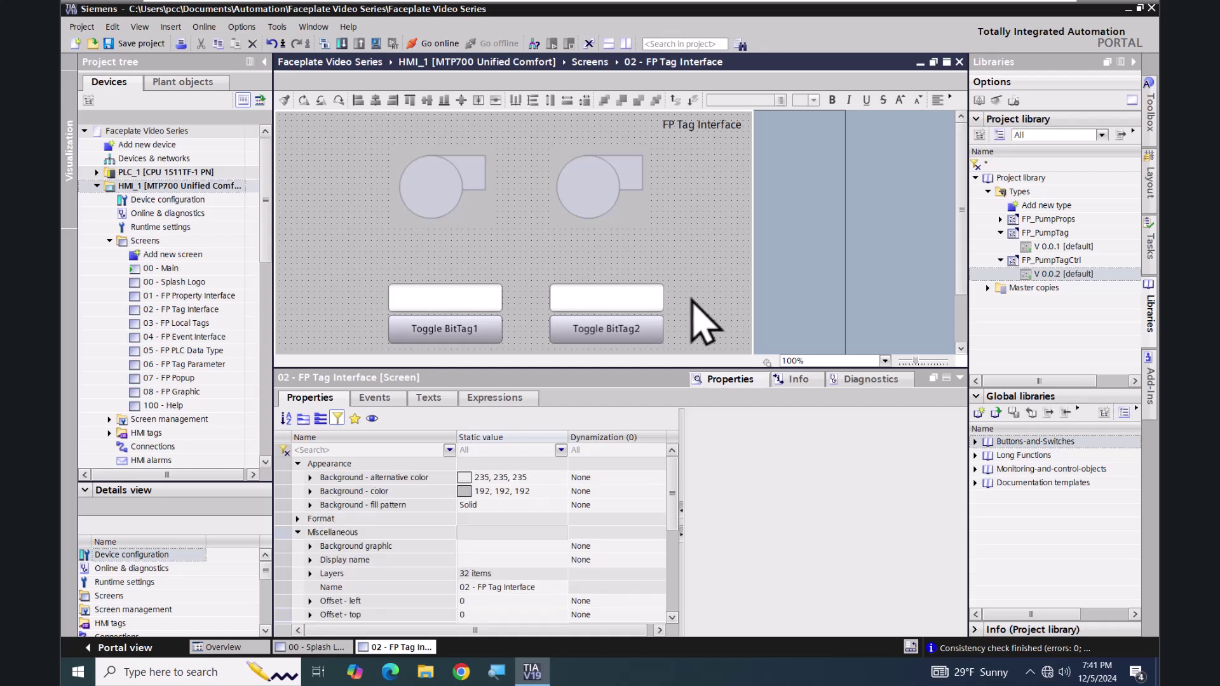
# - Add a 'Display Pump Status' text label above the left pump
pyautogui.click(1150, 109)
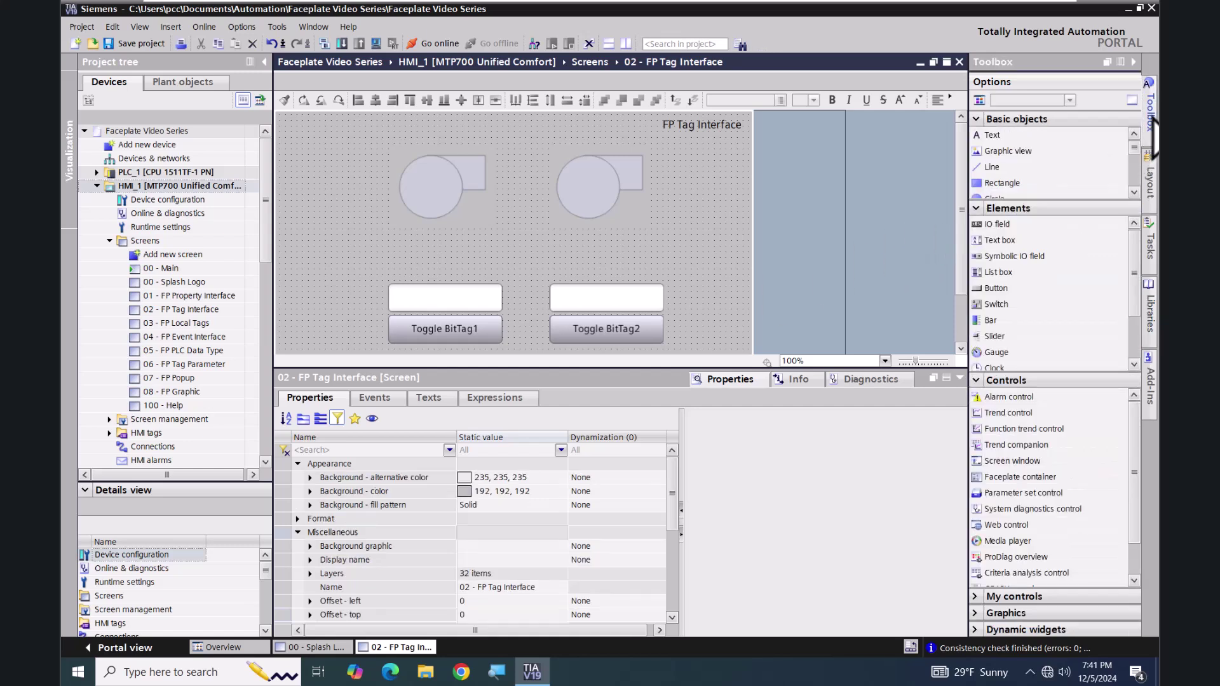
pyautogui.click(985, 135)
pyautogui.moveTo(979, 139); pyautogui.dragTo(445, 130)
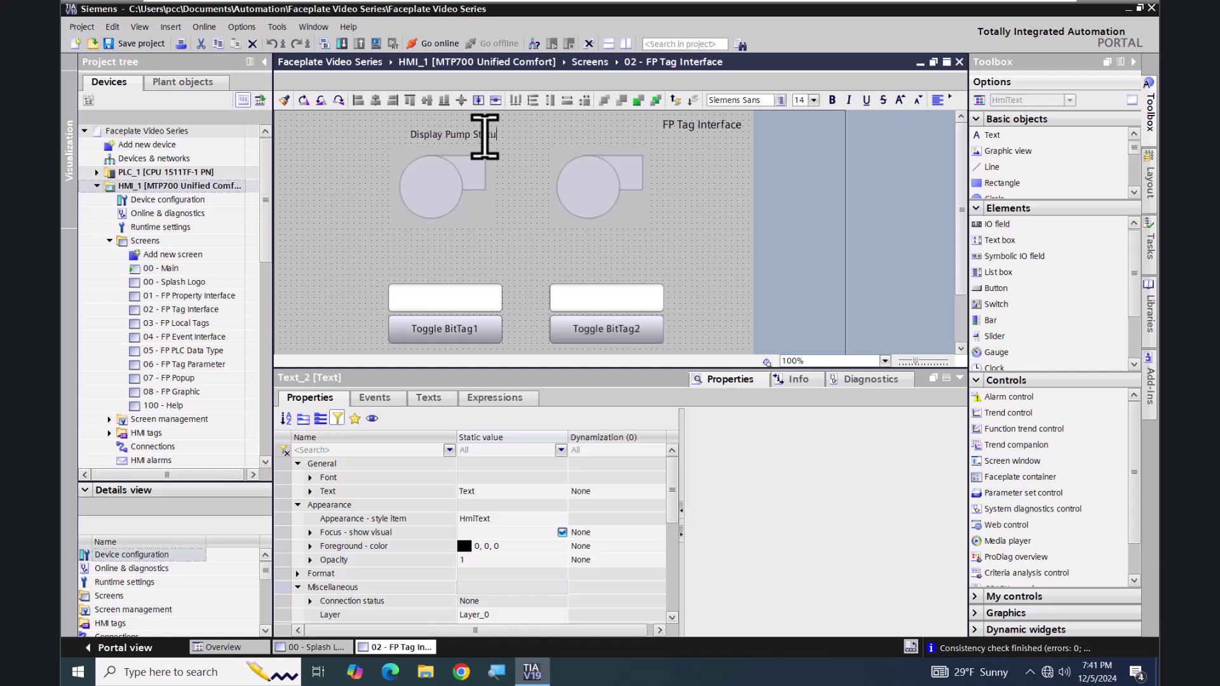
pyautogui.click(525, 230)
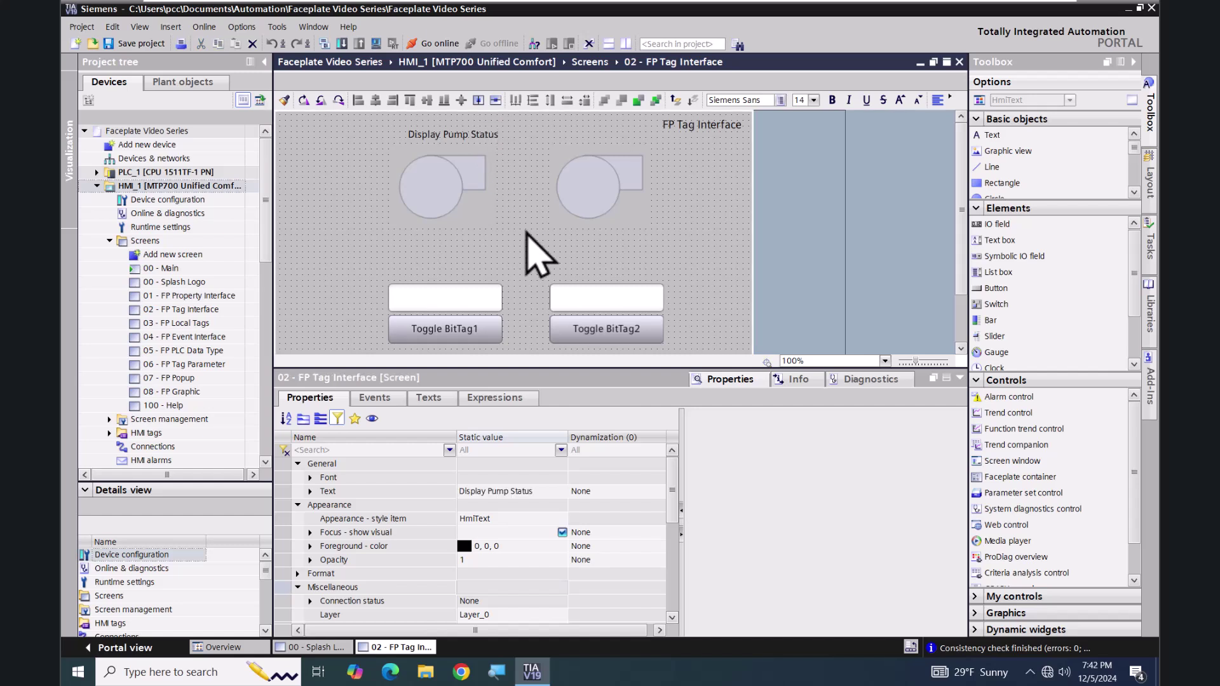
# - Add a 'Click to toggle pump' text label above the right pump and nudge it into place
pyautogui.click(988, 136)
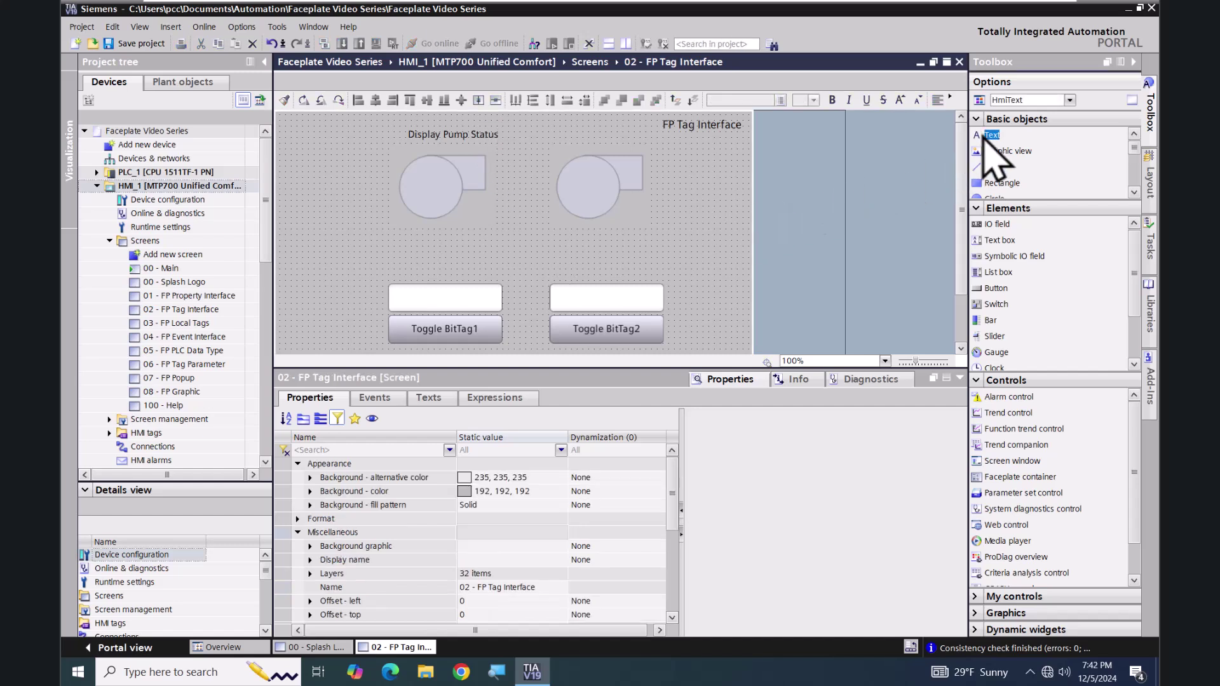
pyautogui.moveTo(981, 136); pyautogui.dragTo(561, 130)
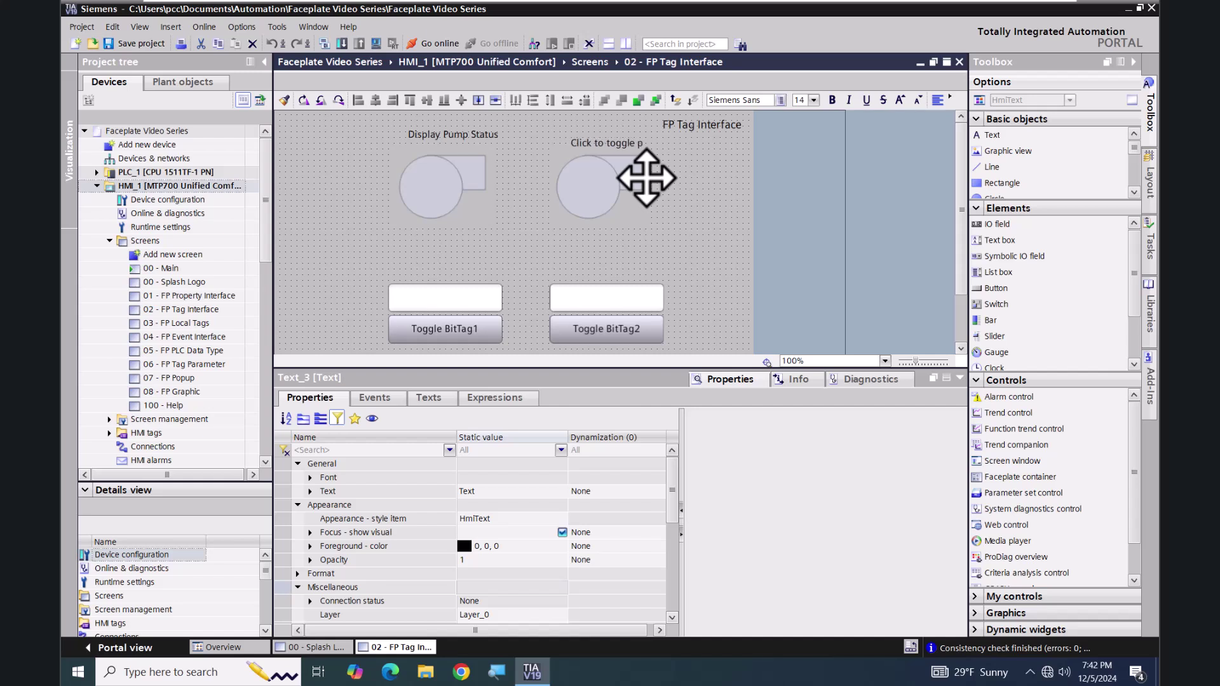
pyautogui.write('Click to toggle pump')
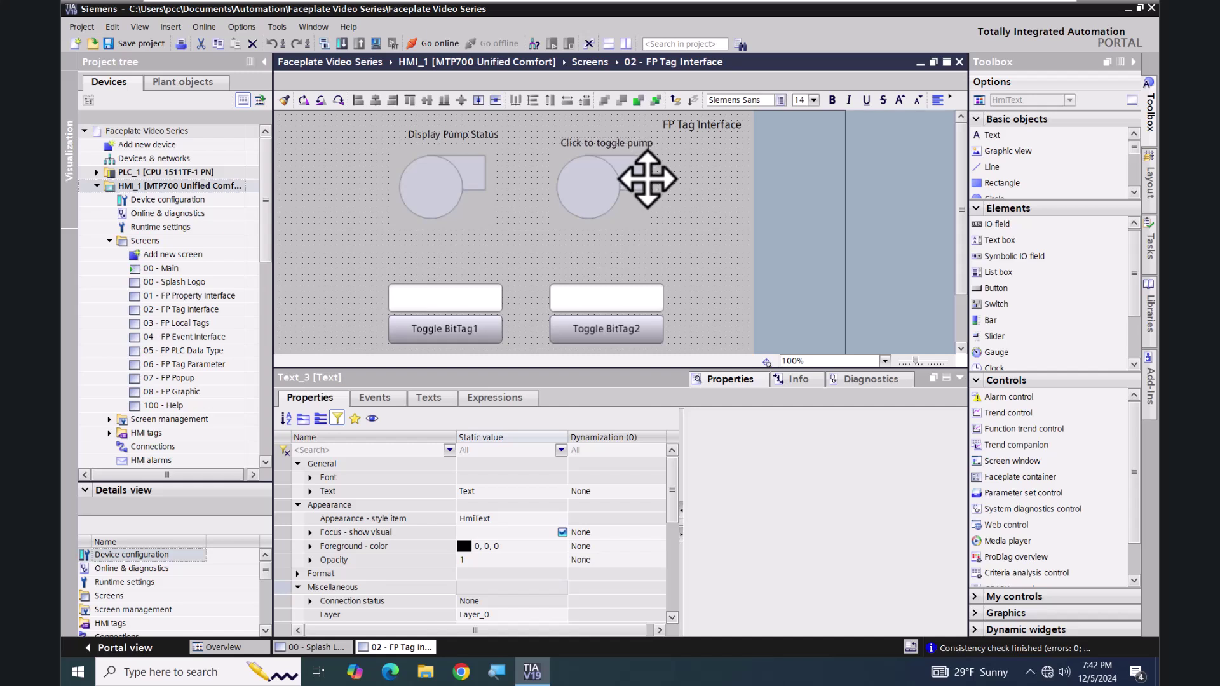
pyautogui.click(676, 226)
pyautogui.click(621, 151)
pyautogui.moveTo(621, 151); pyautogui.dragTo(617, 142)
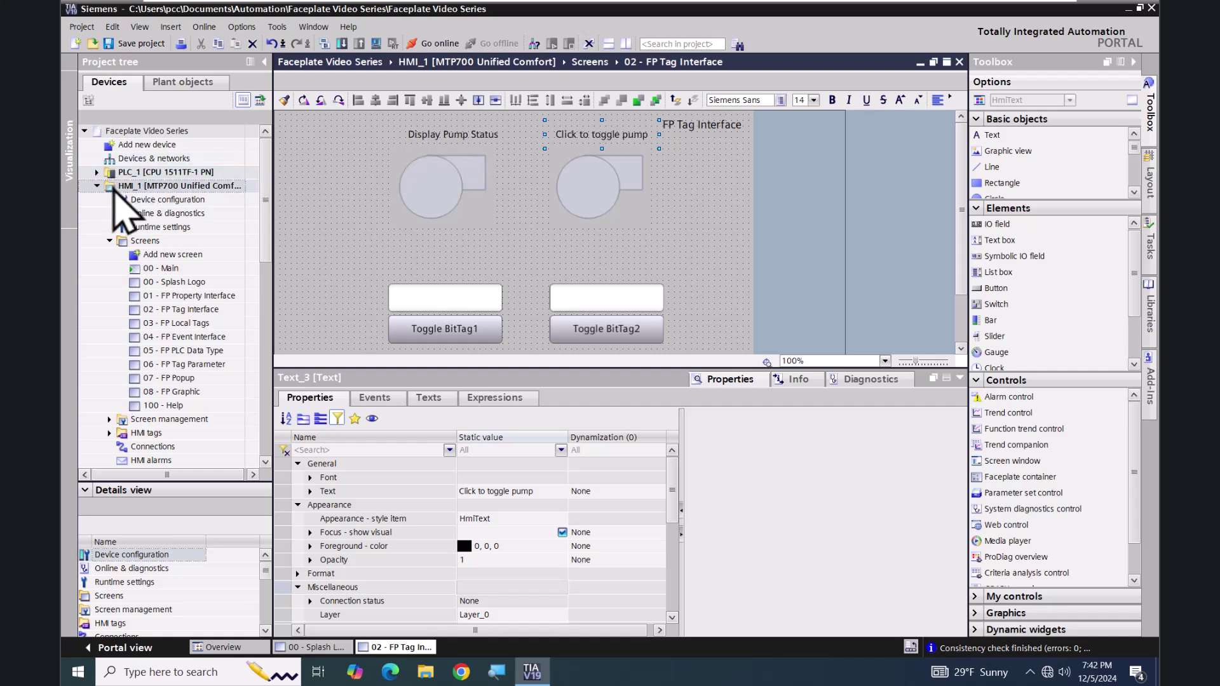
pyautogui.click(134, 185)
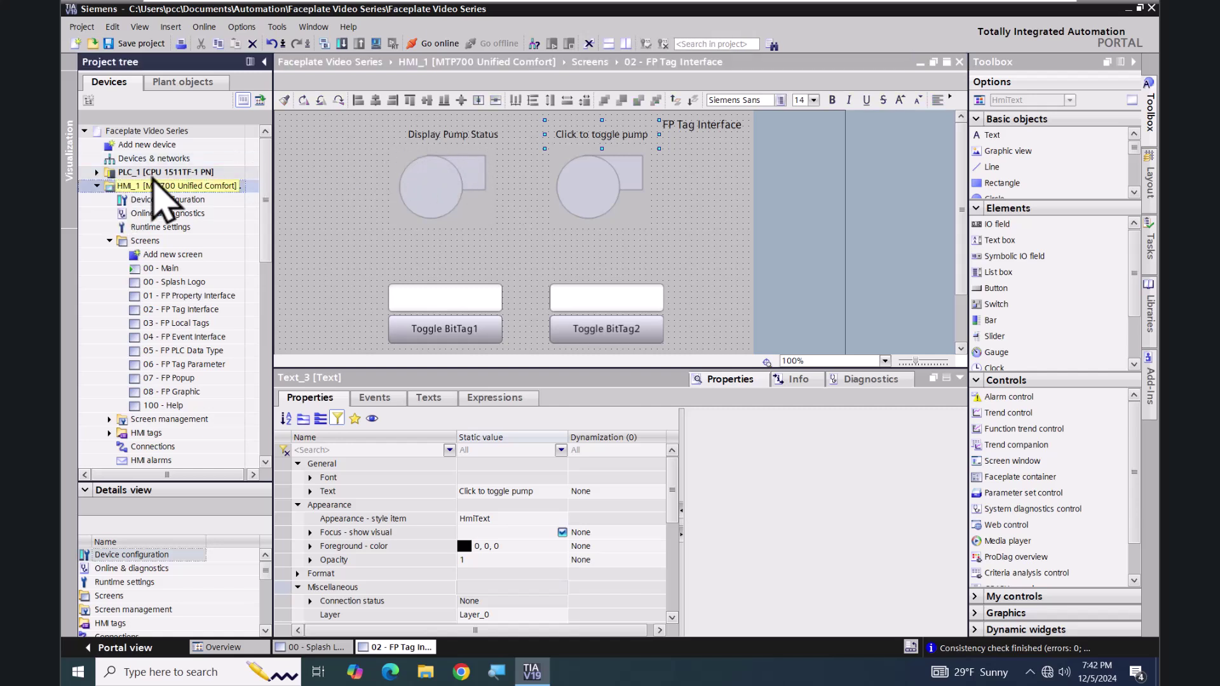
# - Compile HMI_1 with 0 errors and 0 warnings, then download it to WinCC Unified RT
pyautogui.click(324, 43)
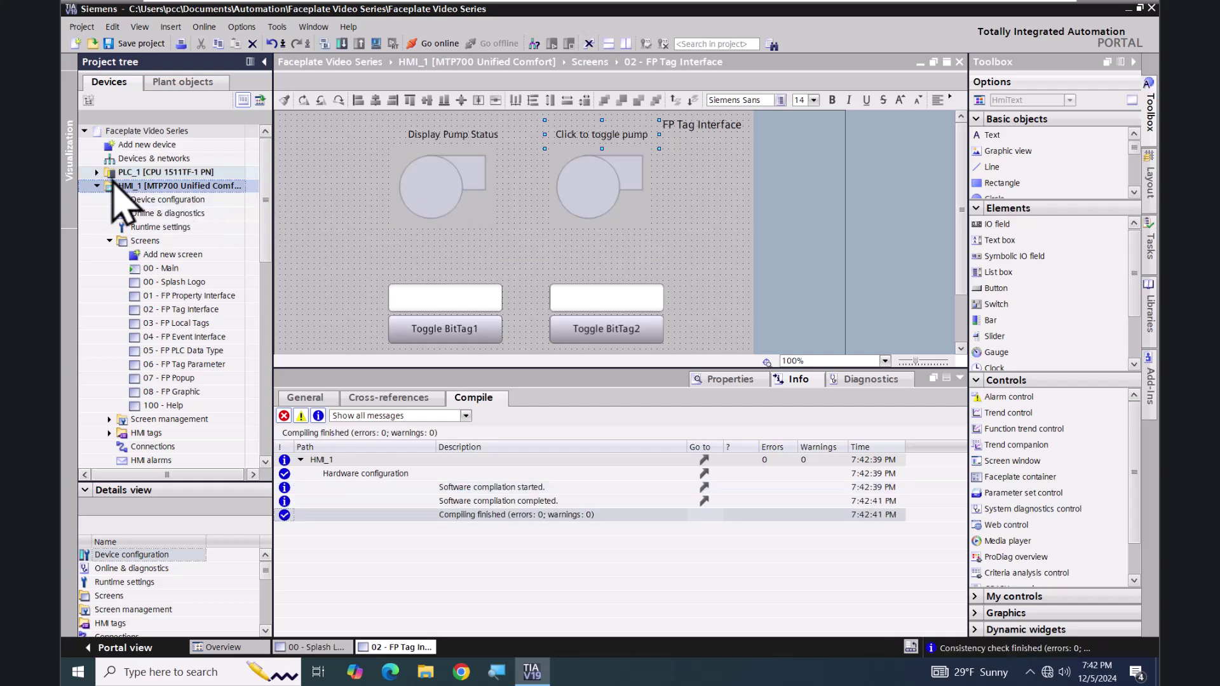
pyautogui.click(376, 44)
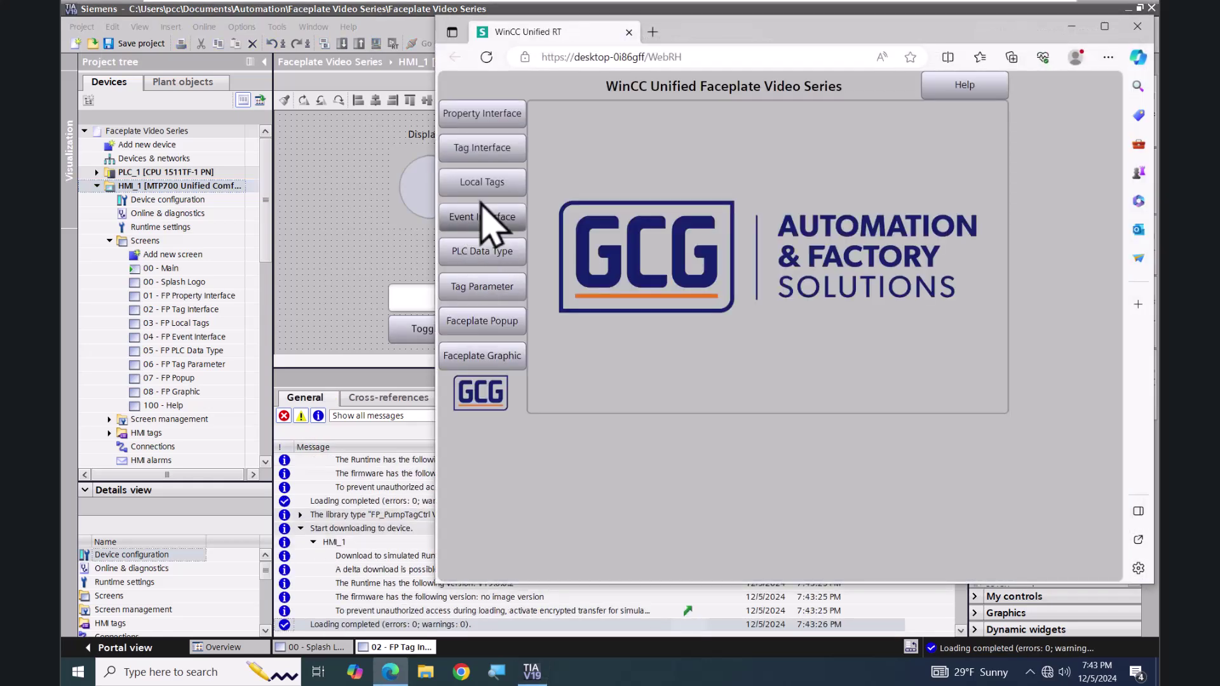
# - Show the FP Tag Interface screen and toggle BitTag1 off and back on, leaving the left pump green
pyautogui.click(480, 155)
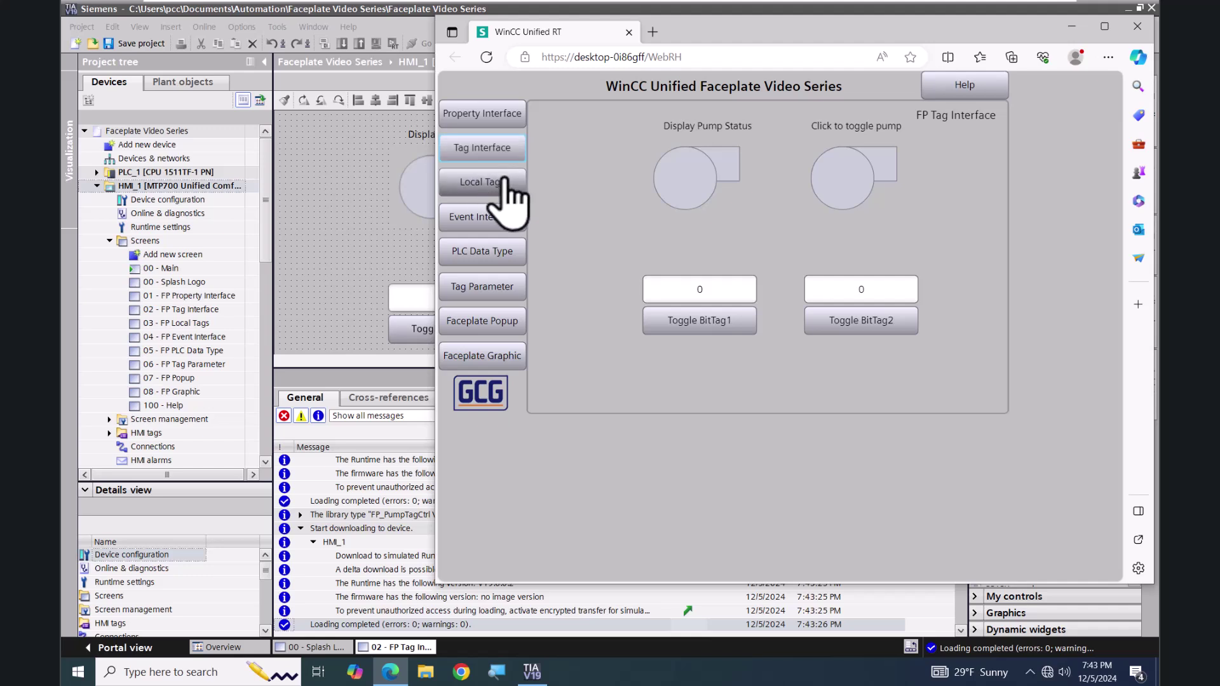
pyautogui.click(693, 326)
pyautogui.click(692, 325)
pyautogui.click(693, 326)
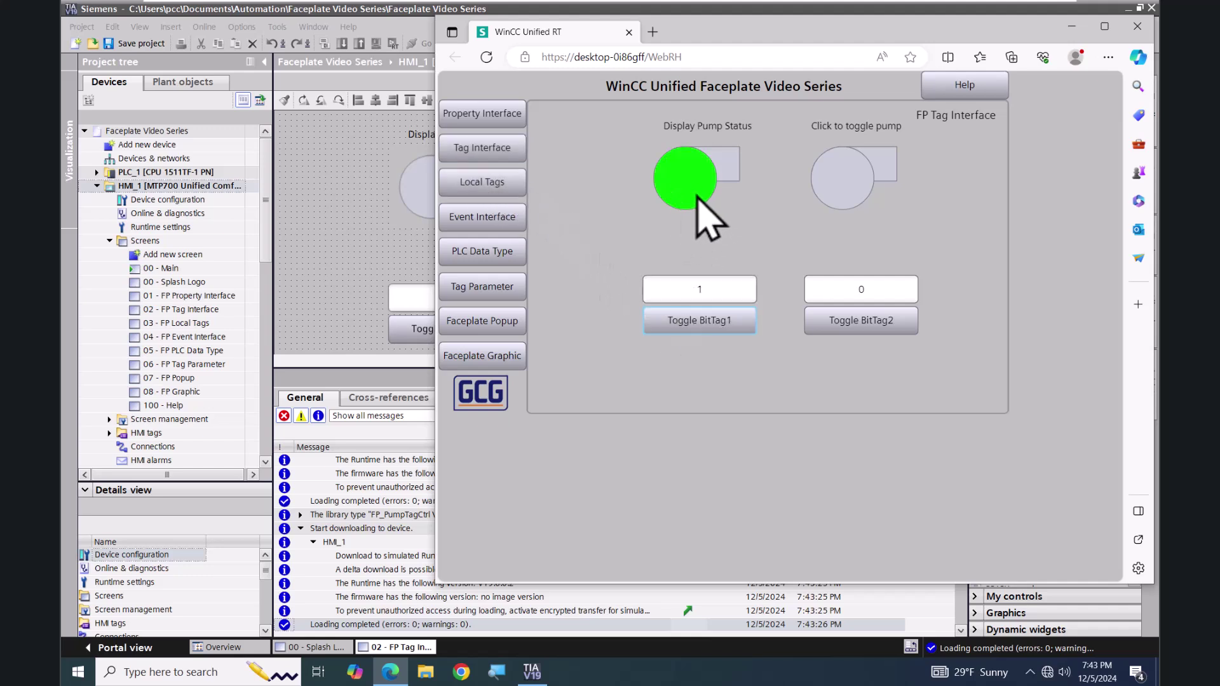
# - Click the right pump repeatedly to toggle BitTag2, then reset BitTag2 to 0 with Toggle BitTag2
pyautogui.click(843, 188)
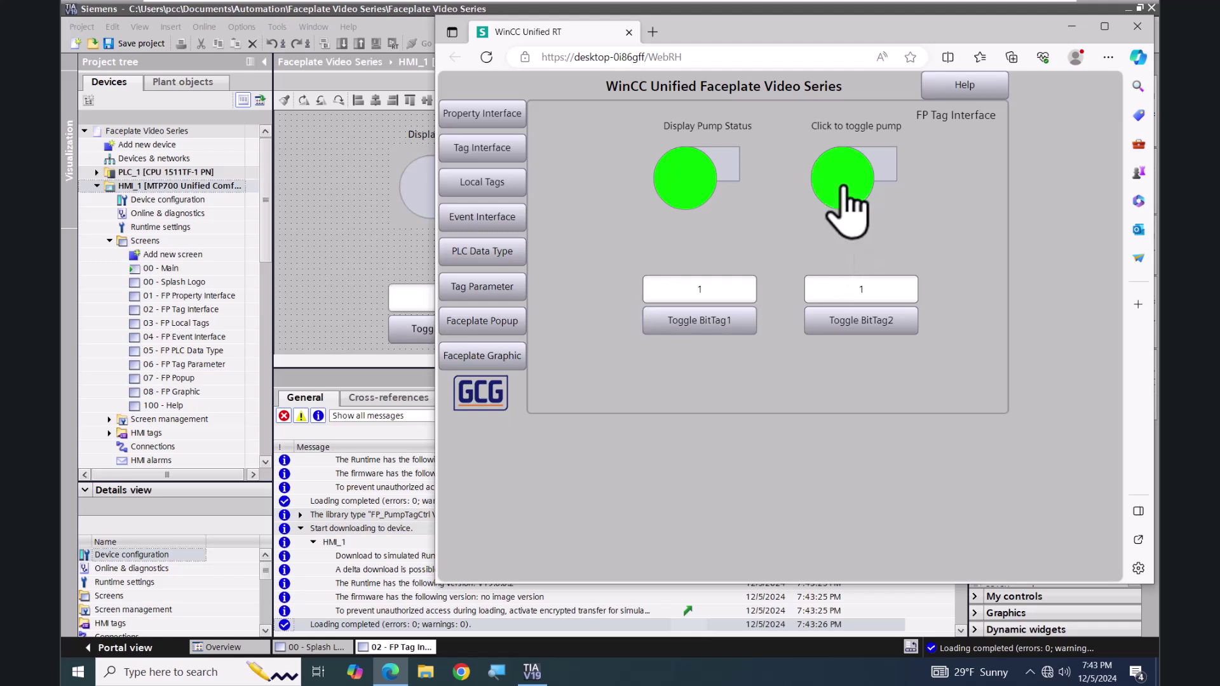
pyautogui.click(843, 188)
pyautogui.click(846, 210)
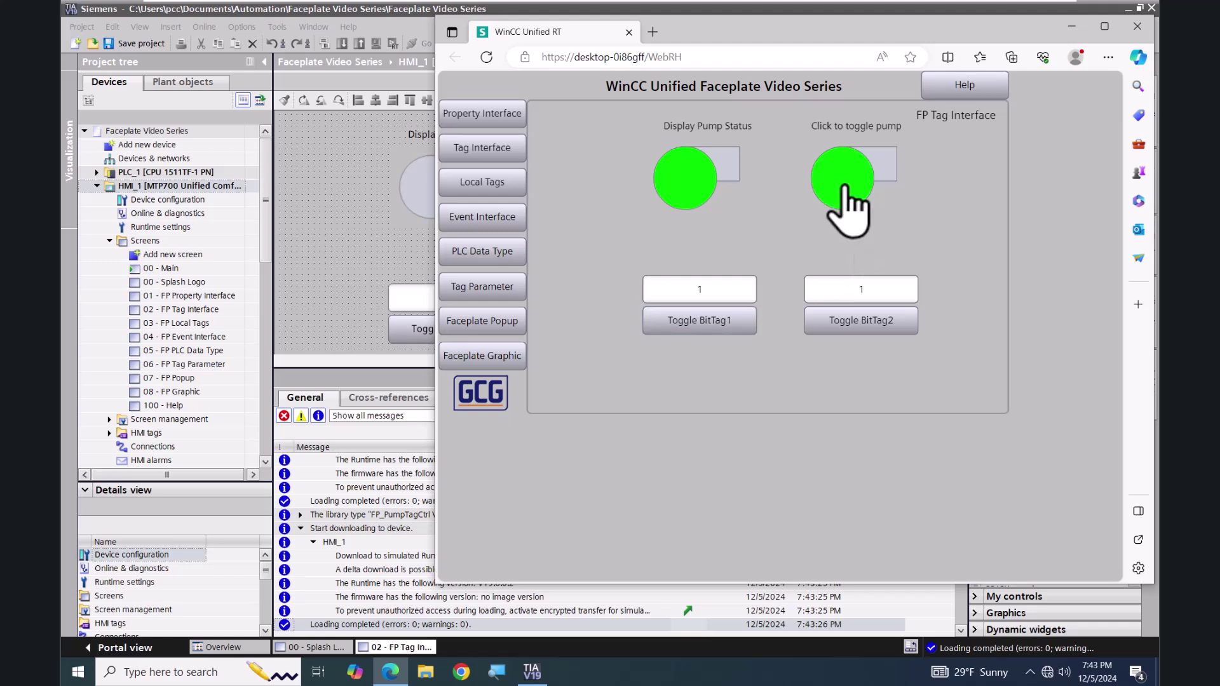
pyautogui.click(845, 187)
pyautogui.click(845, 187)
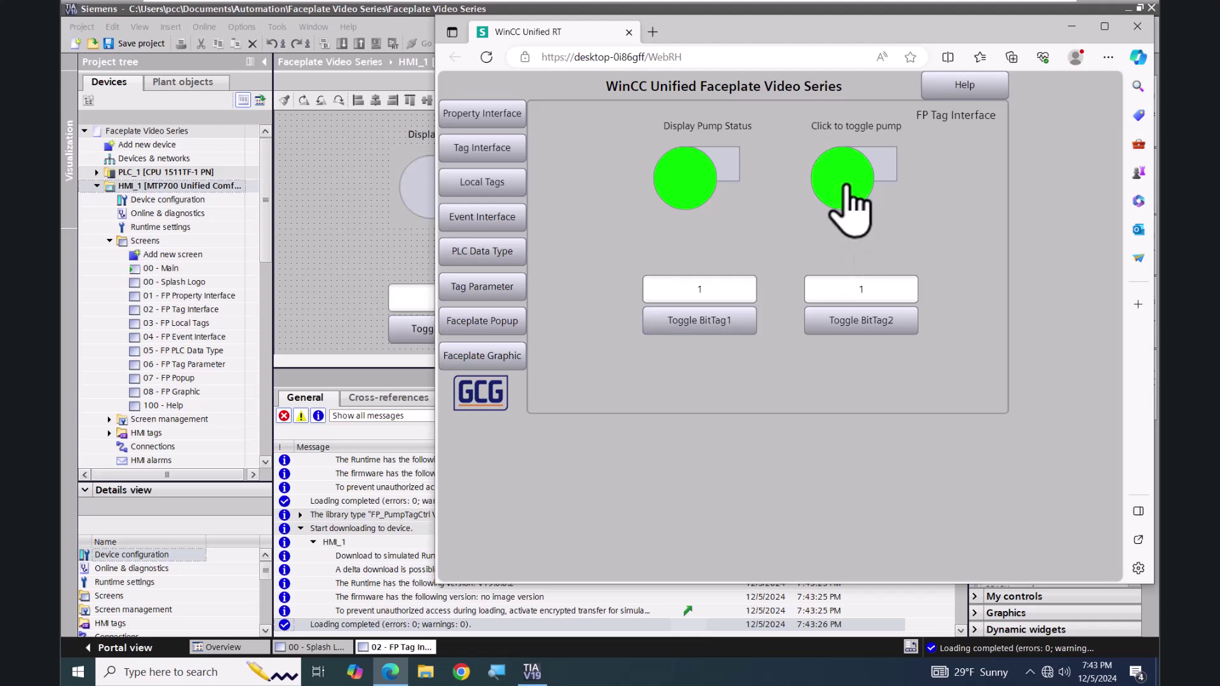
pyautogui.click(868, 319)
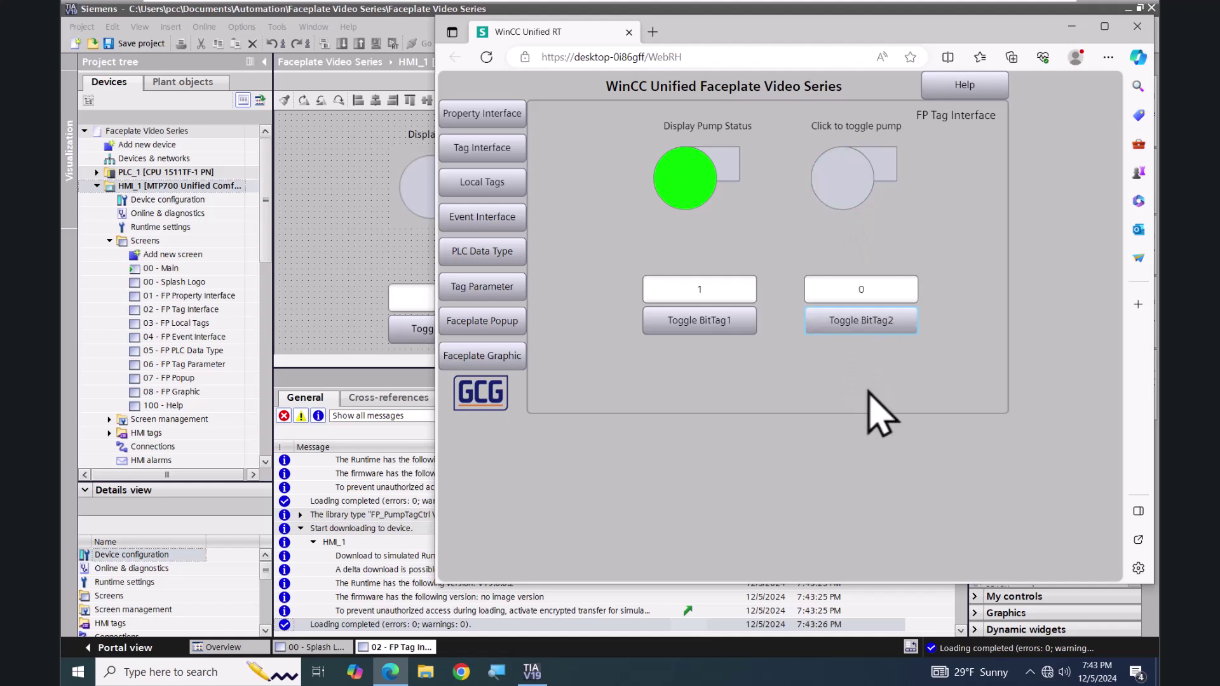